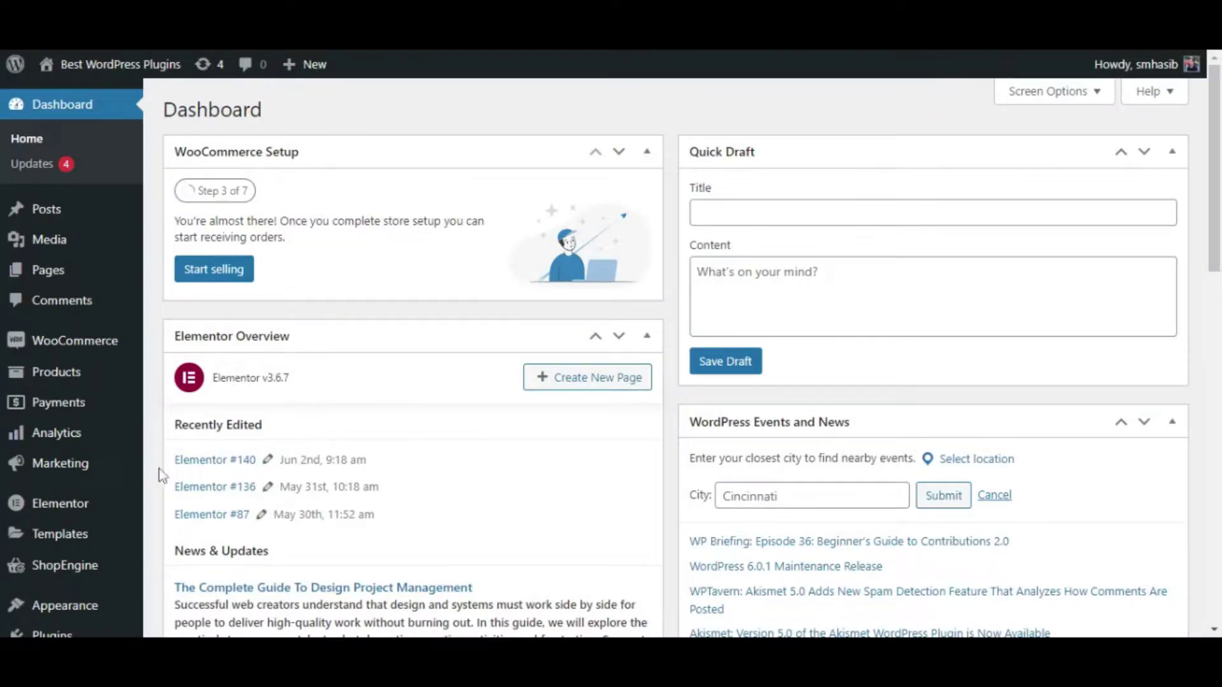
Go to ShopEngine Builder Templates and start a new builder template.
mouse_move(48, 563)
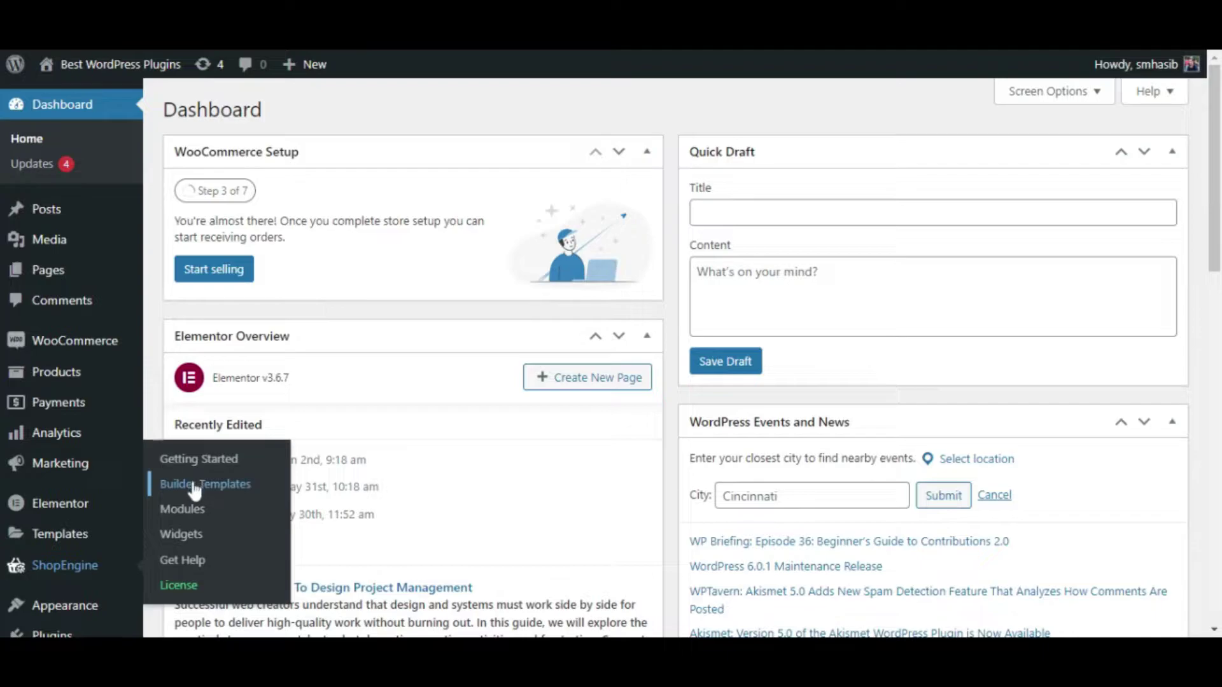
left_click(244, 493)
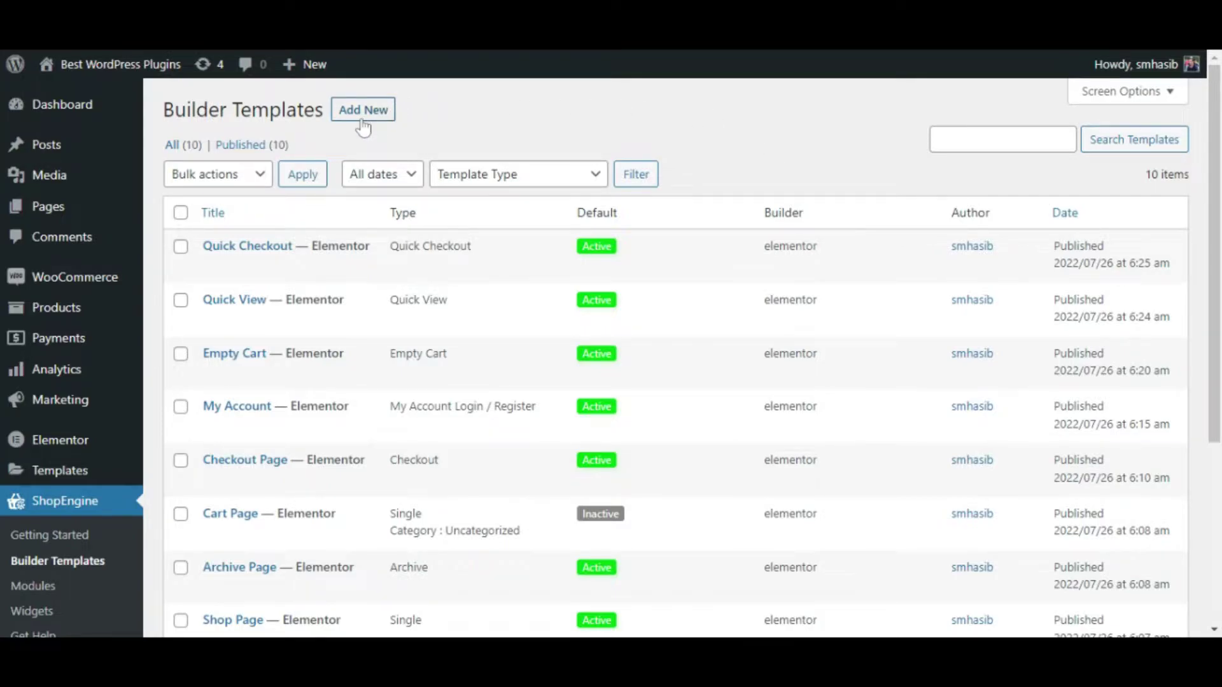
left_click(363, 115)
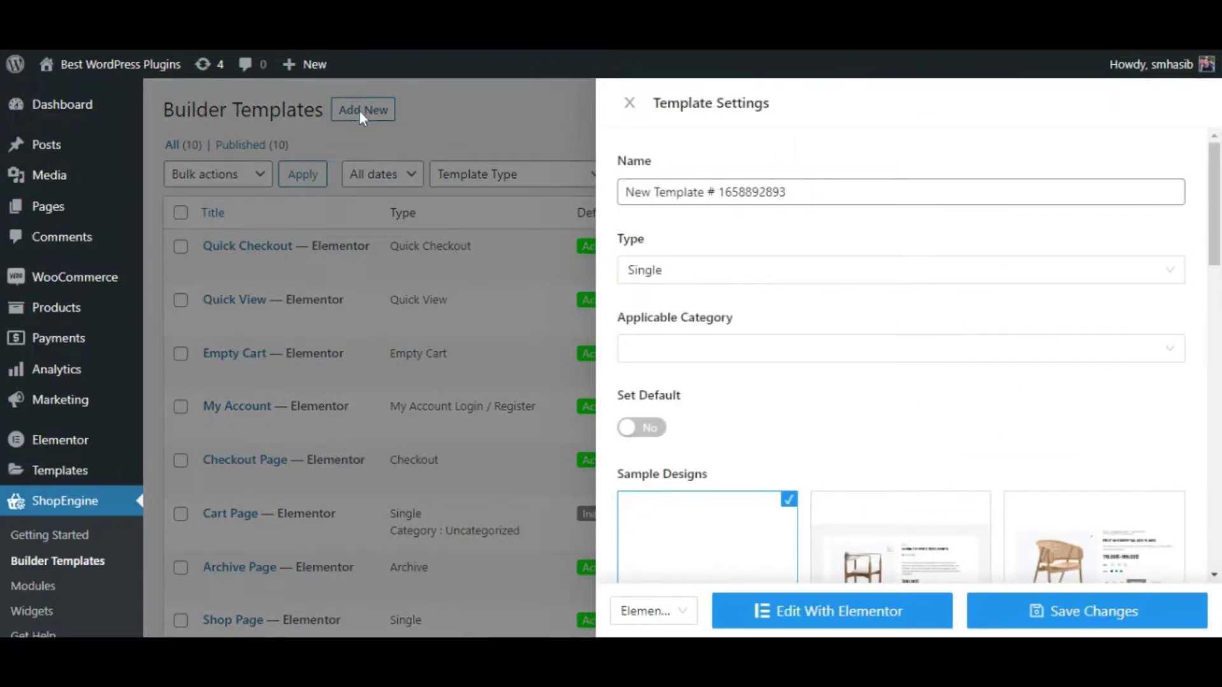
Name it 'Custom Thank You page', set type Order / Thank you as default, and edit in Elementor.
left_click_drag(790, 192, 598, 184)
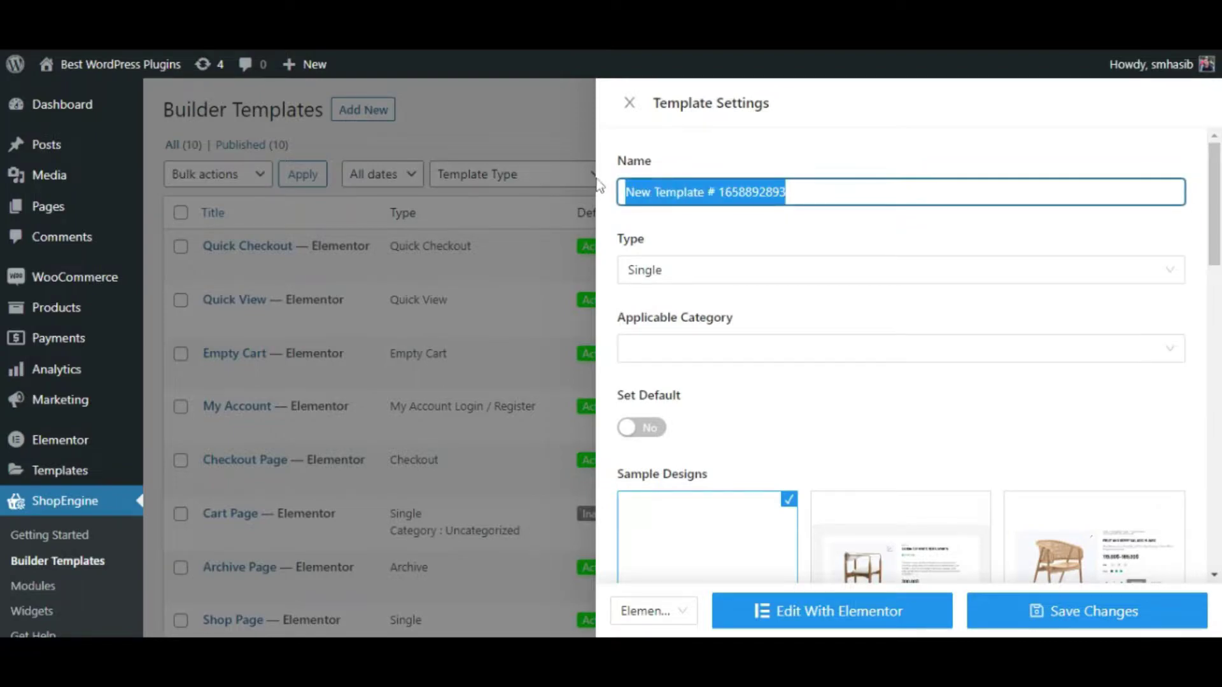
type("Custom Thank You page")
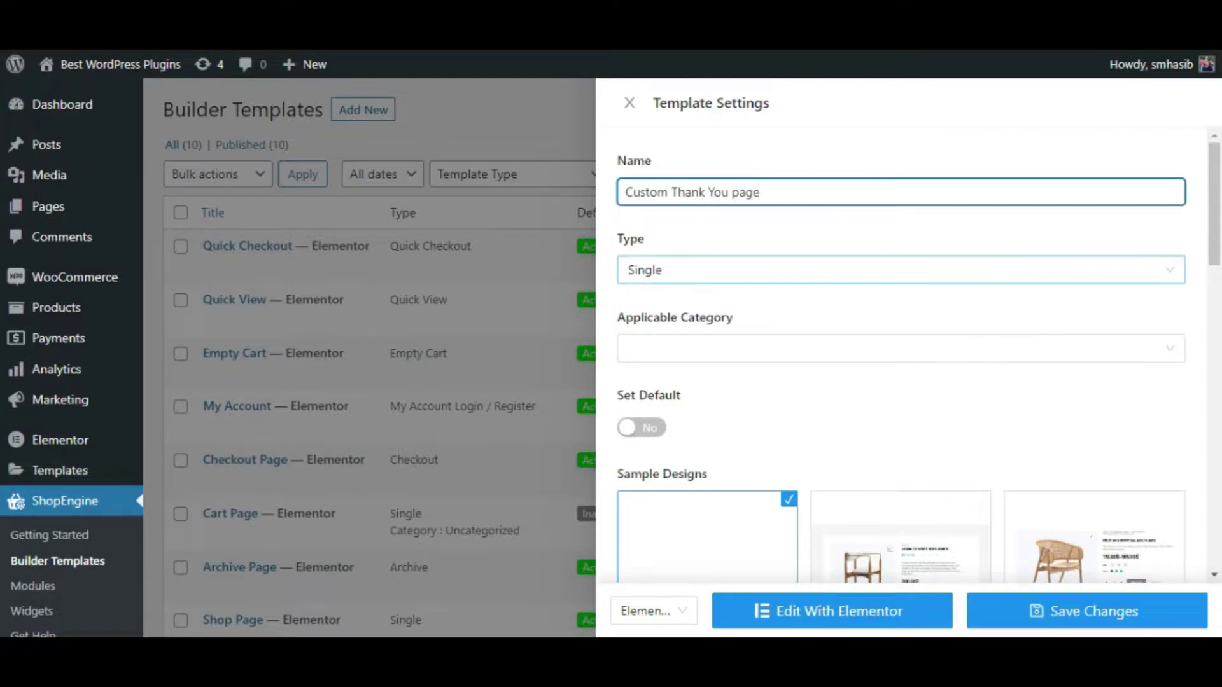
left_click(662, 270)
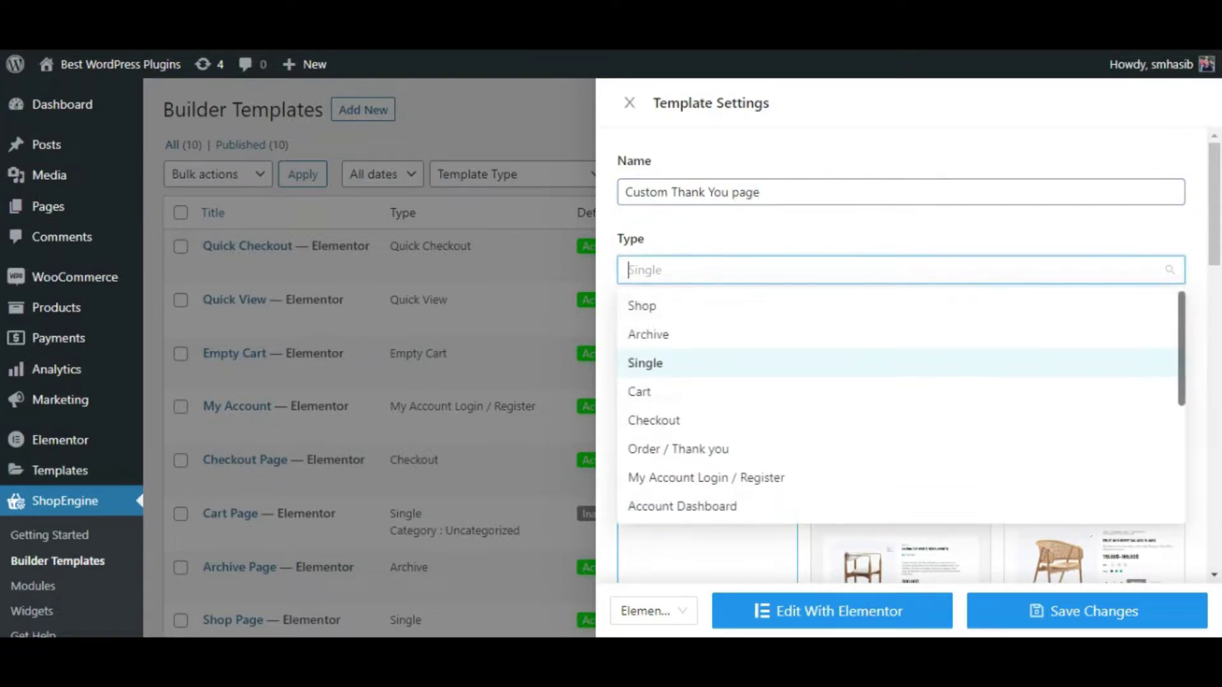
left_click(701, 455)
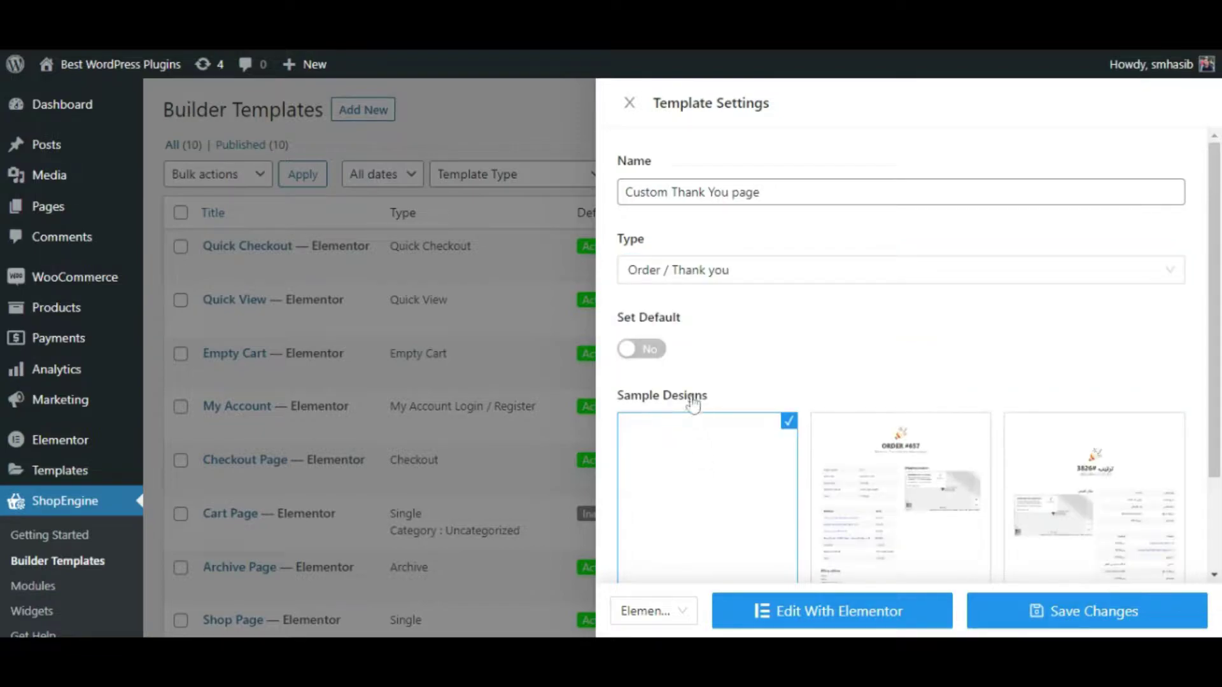
left_click(650, 351)
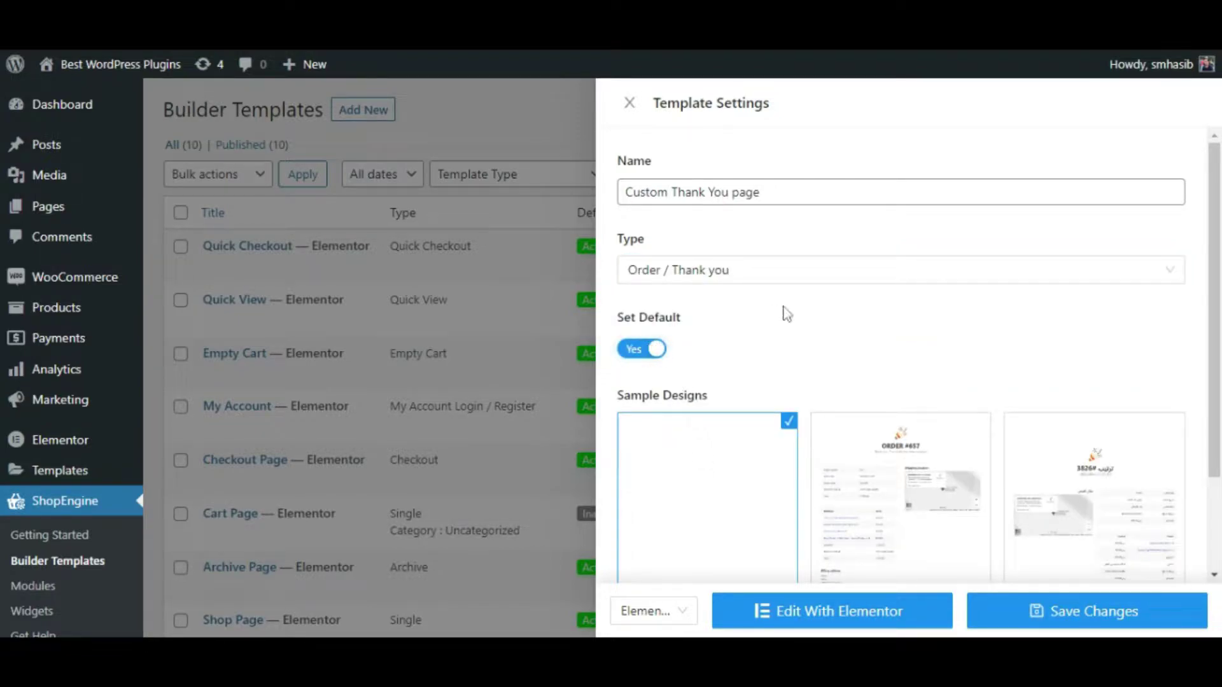
scroll(1012, 299, "down", 1)
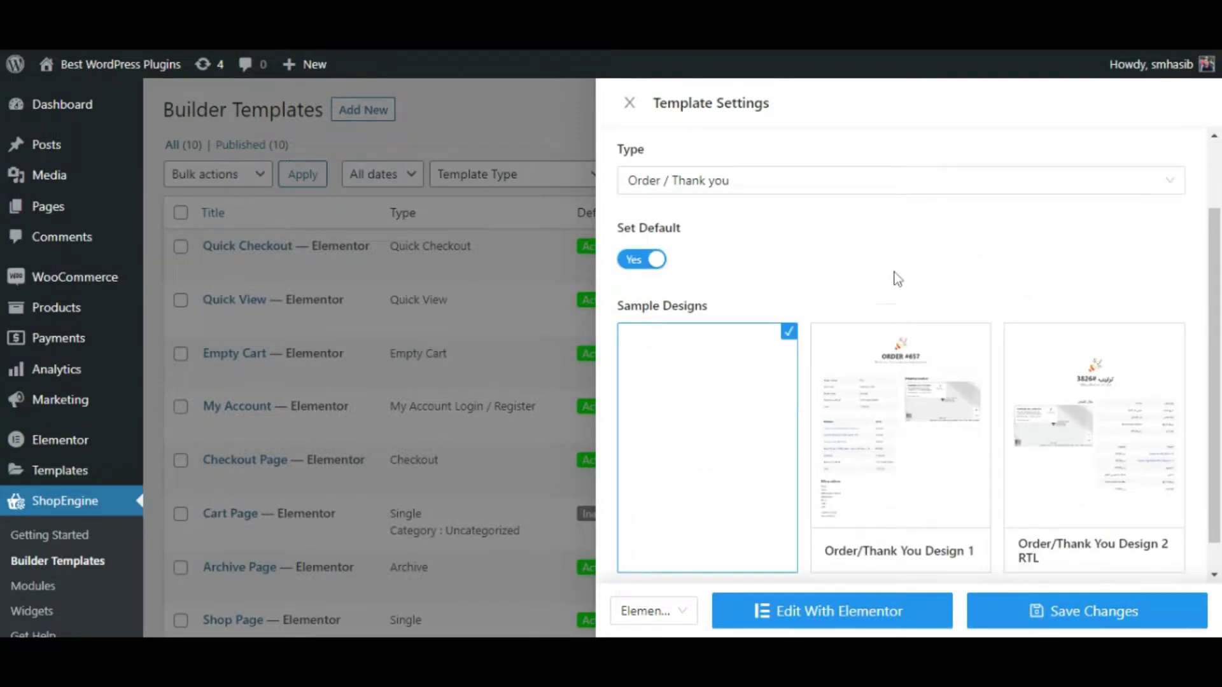
mouse_move(891, 407)
mouse_move(1099, 423)
left_click(809, 610)
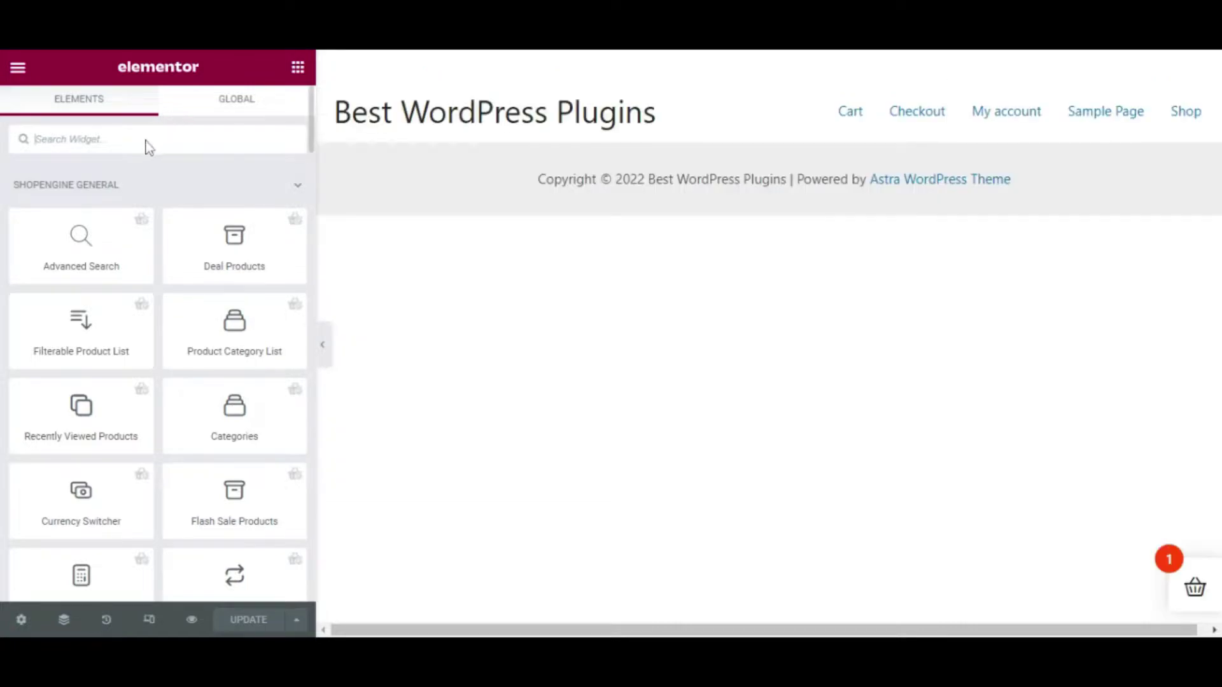
Add a single-column section and search the widgets for 'Order Thank You'.
left_click(754, 265)
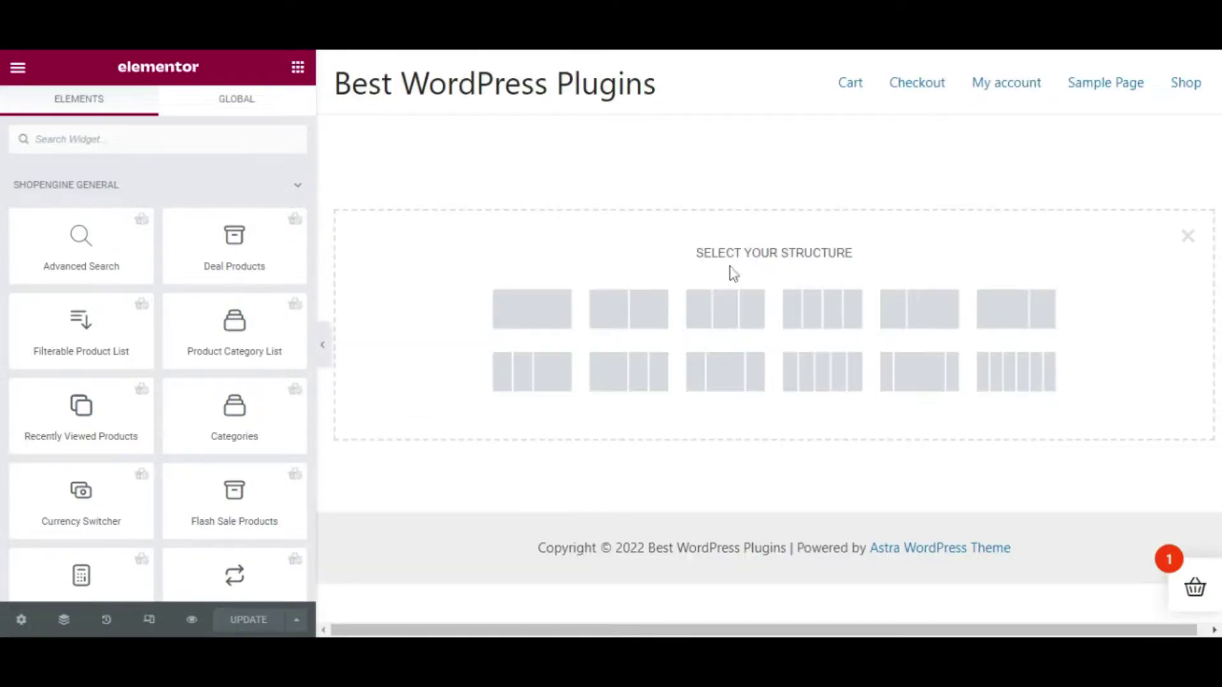
left_click(521, 314)
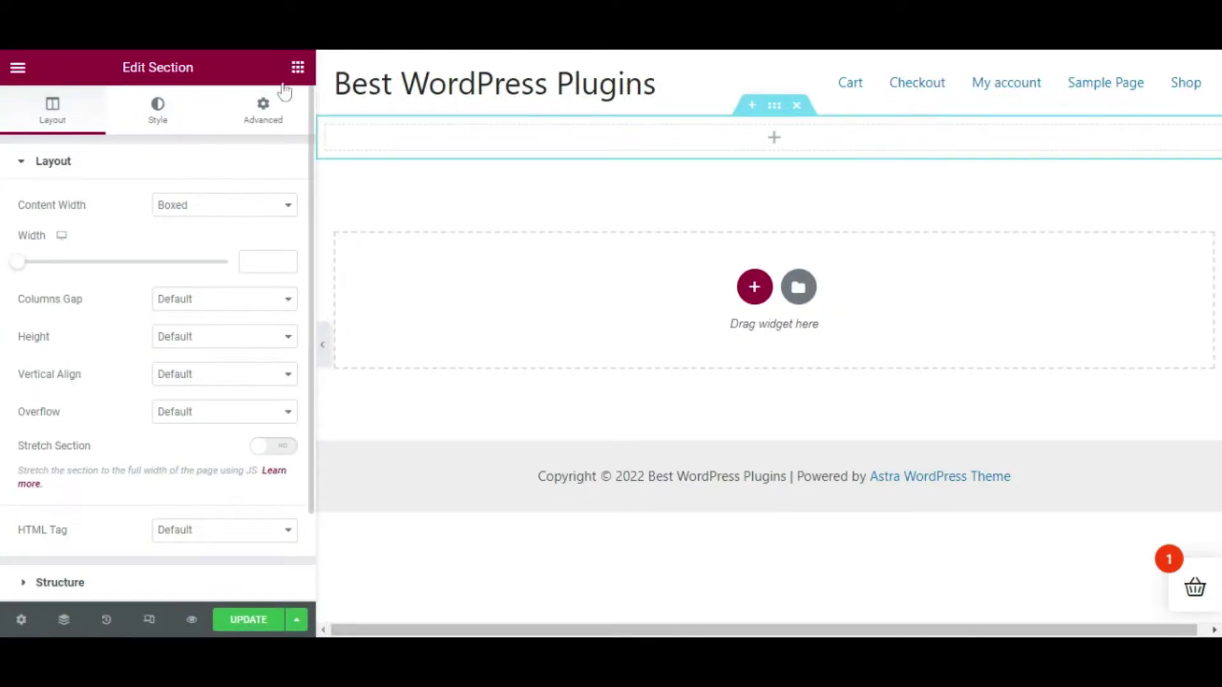
left_click(297, 68)
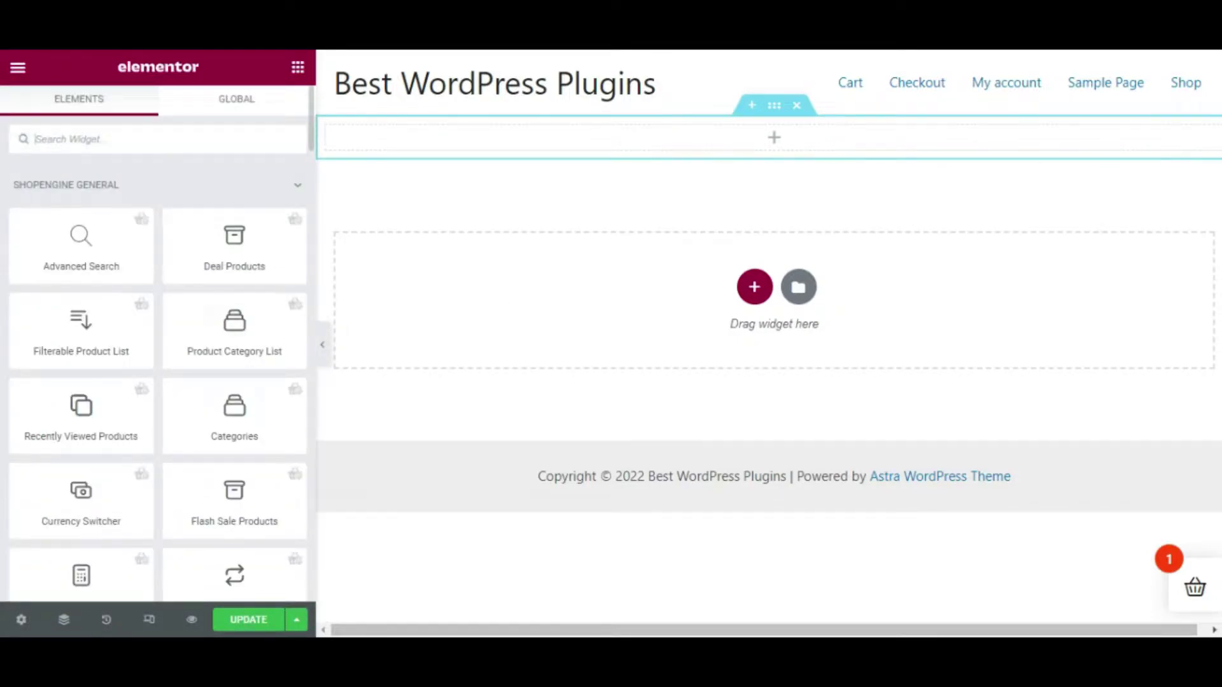
type("Order Thank You")
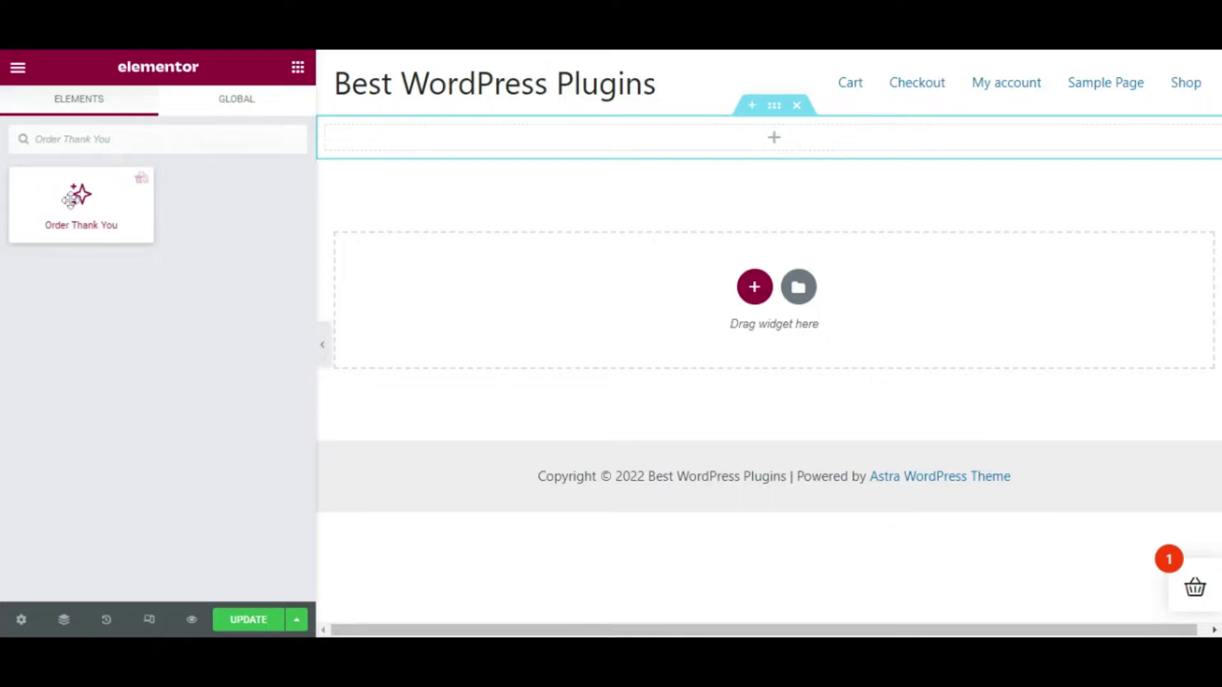
Drop the Order Thank You widget into the top section and center its title and message.
left_click_drag(81, 198, 774, 138)
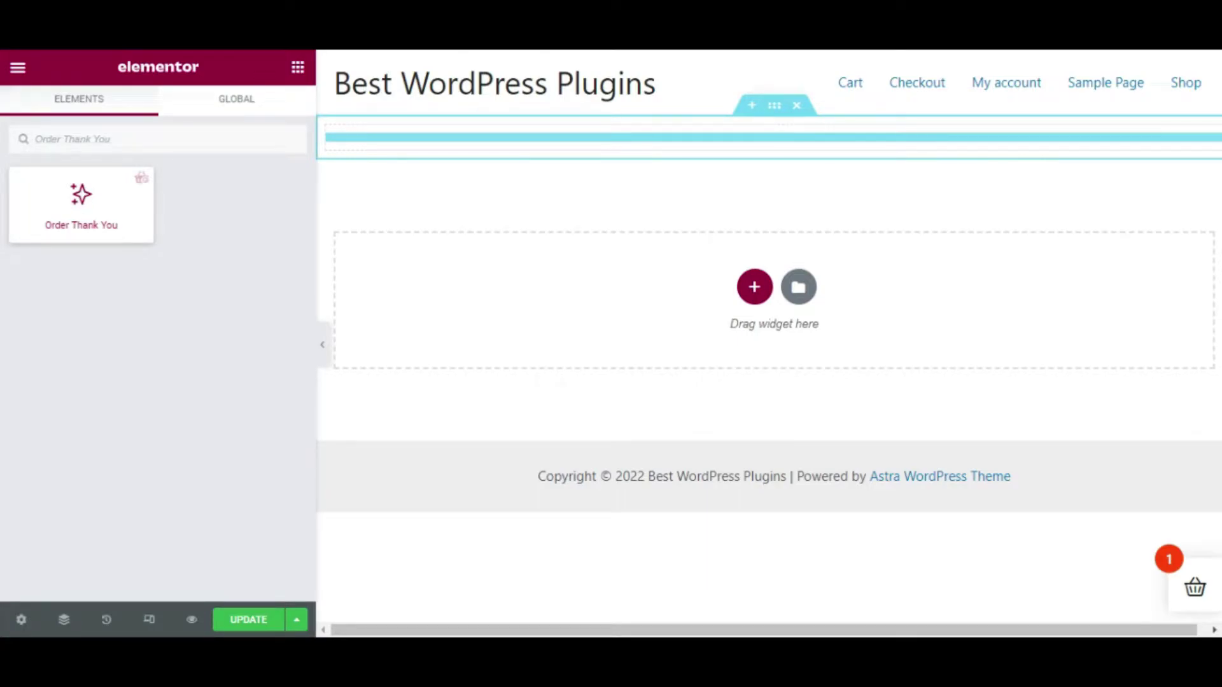
left_click_drag(774, 137, 715, 185)
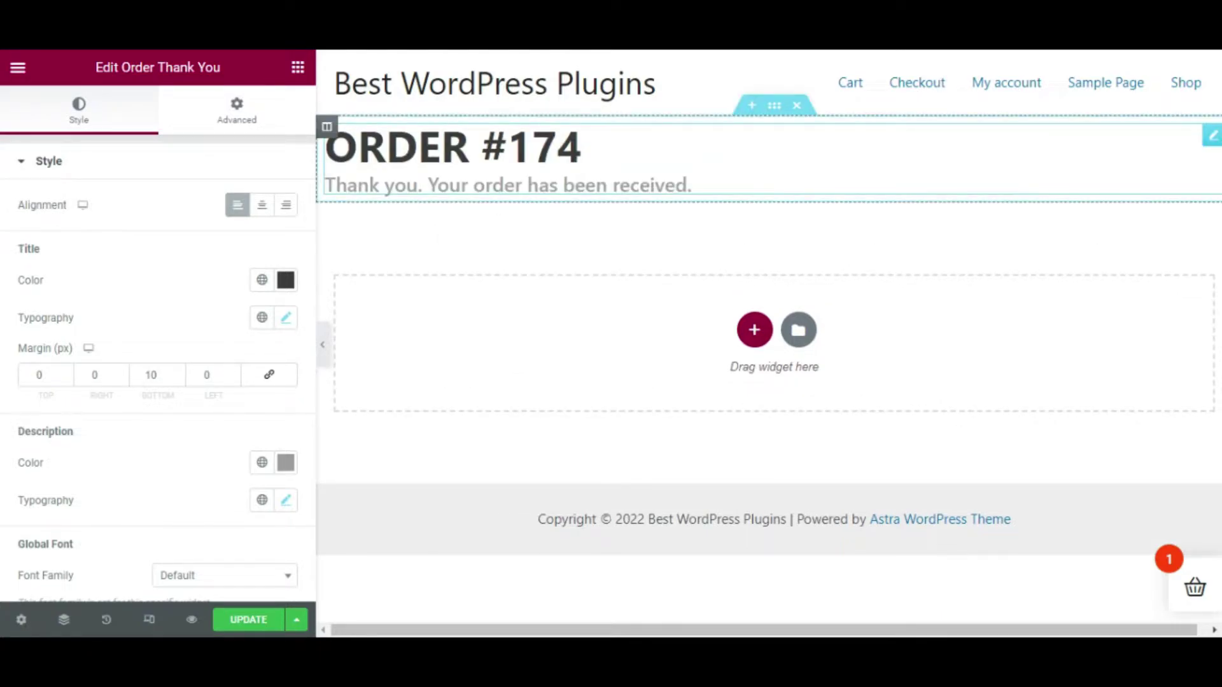
left_click(261, 210)
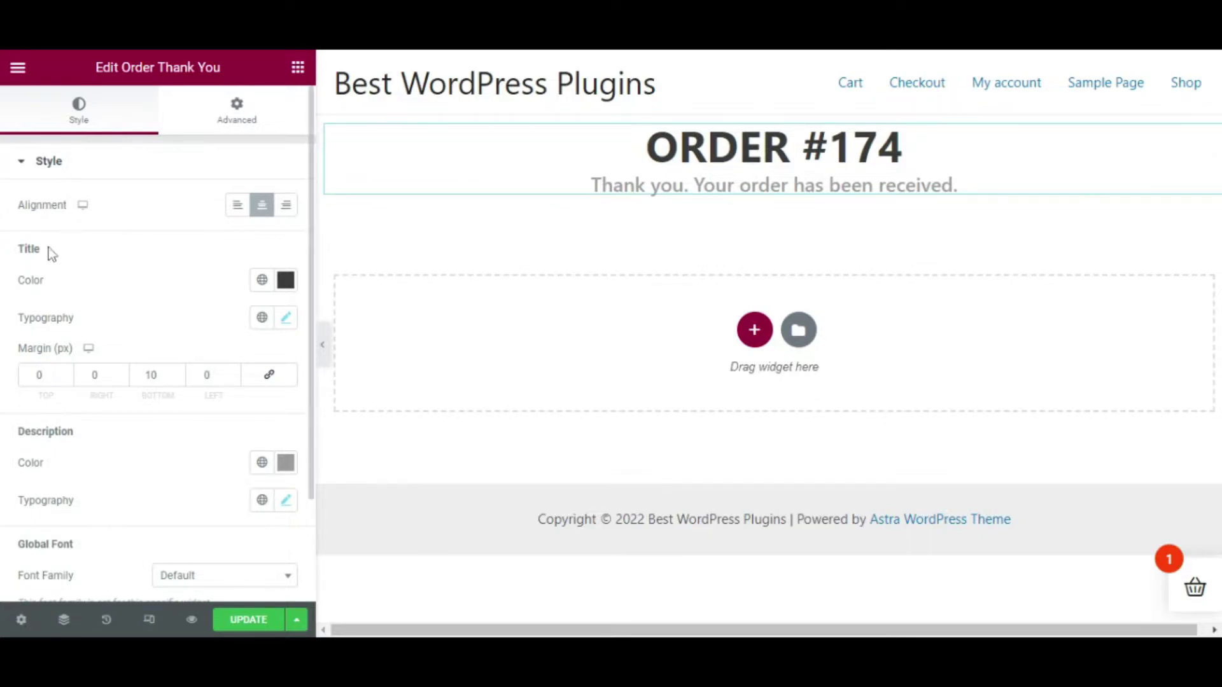
Change the ORDER #174 title colour to blue #1E15D7.
left_click(281, 284)
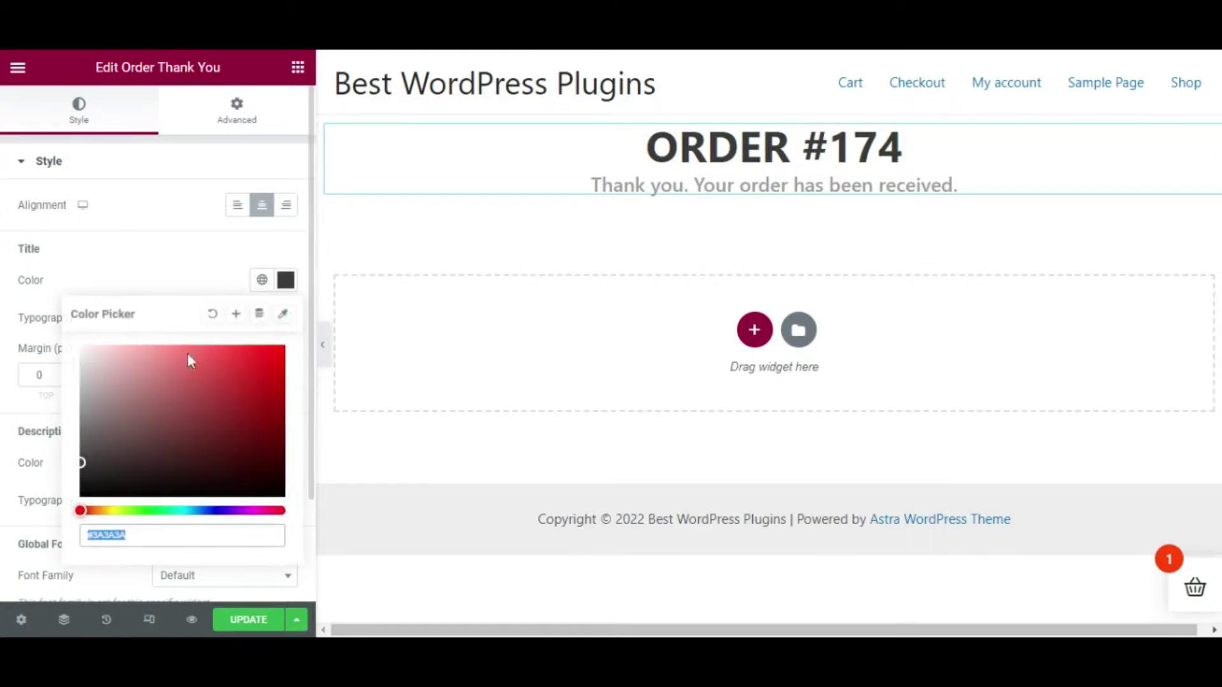
left_click(218, 509)
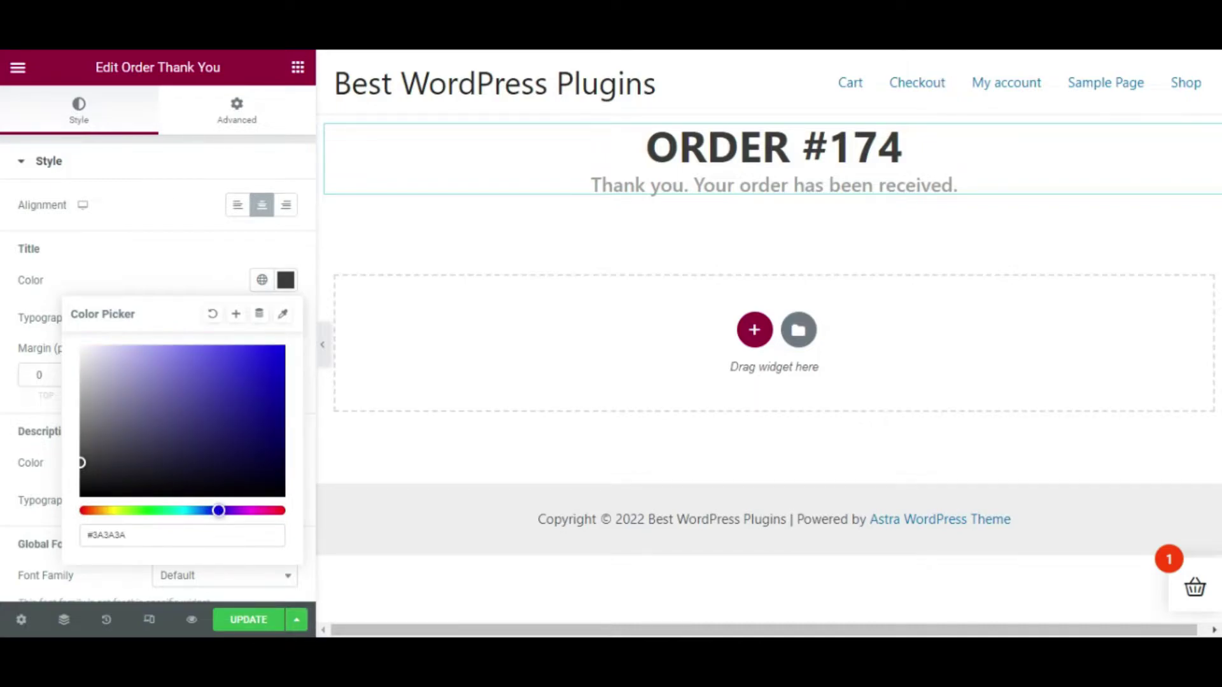
left_click(265, 370)
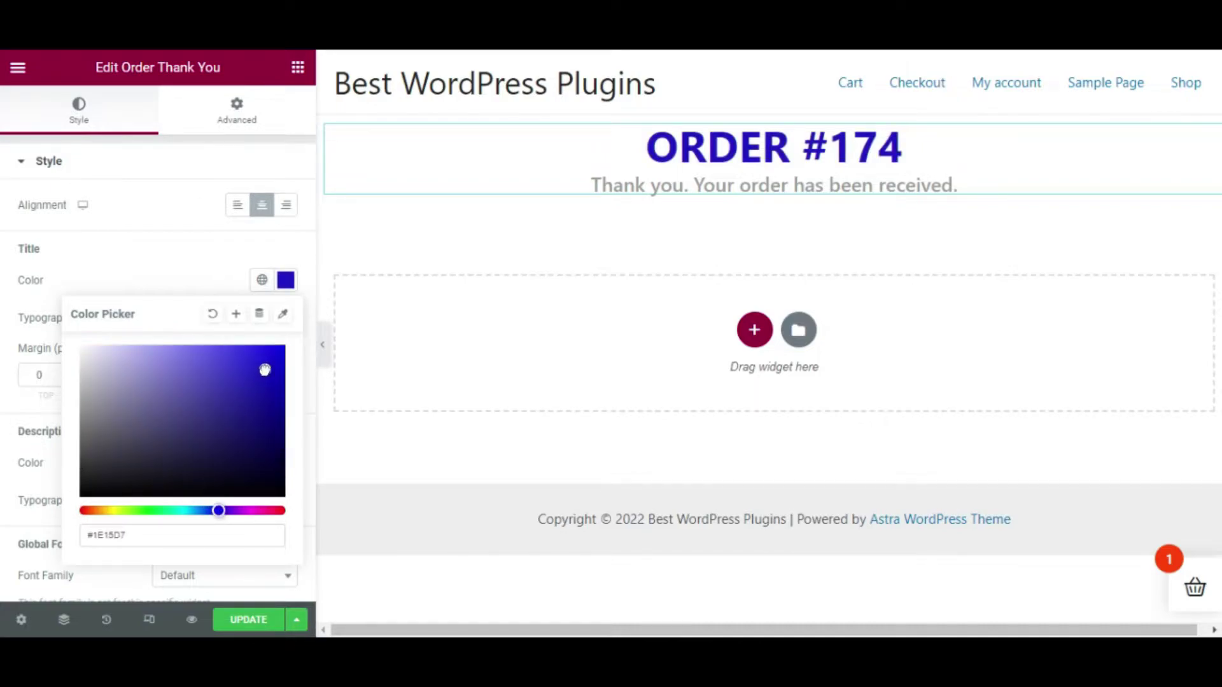
left_click(286, 280)
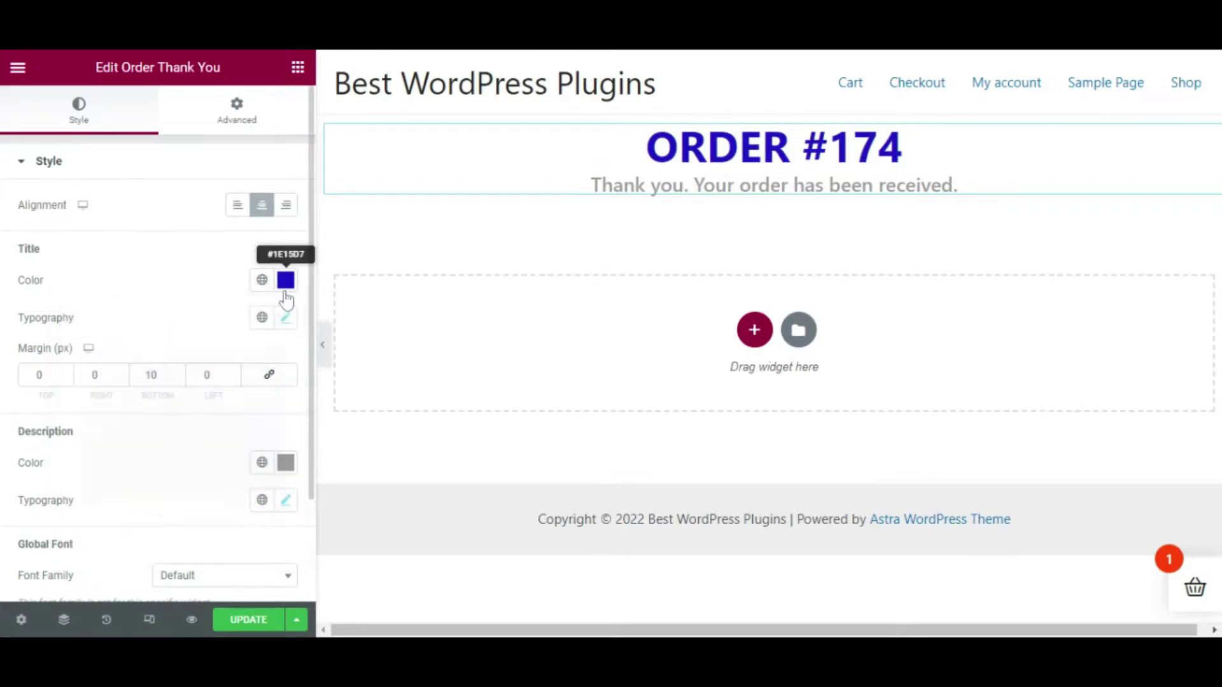
left_click(285, 320)
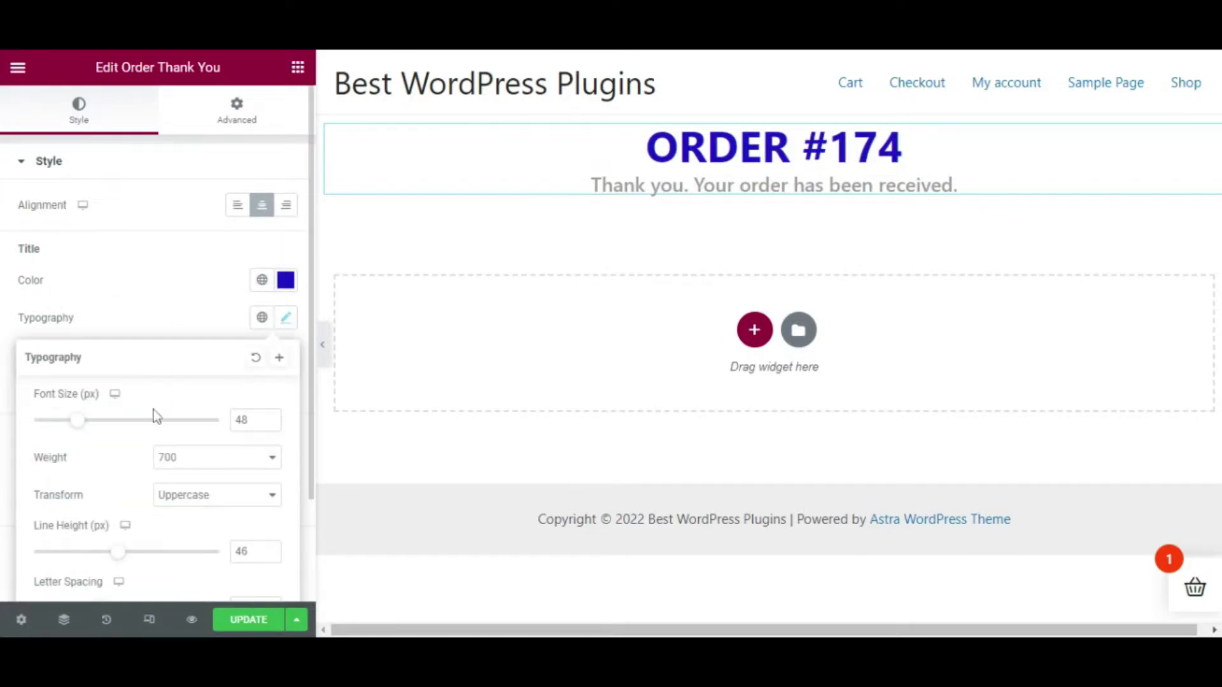
Set the order title font size to 50 and make it uppercase.
left_click_drag(87, 428, 85, 428)
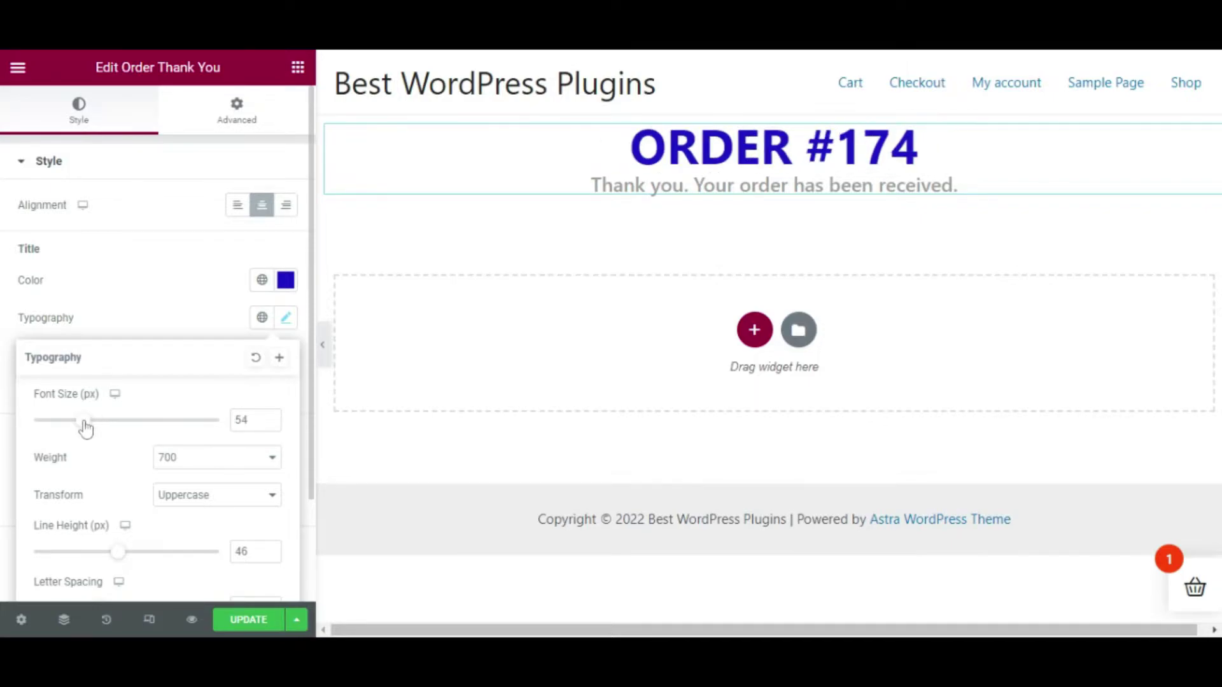
double_click(241, 420)
type("50")
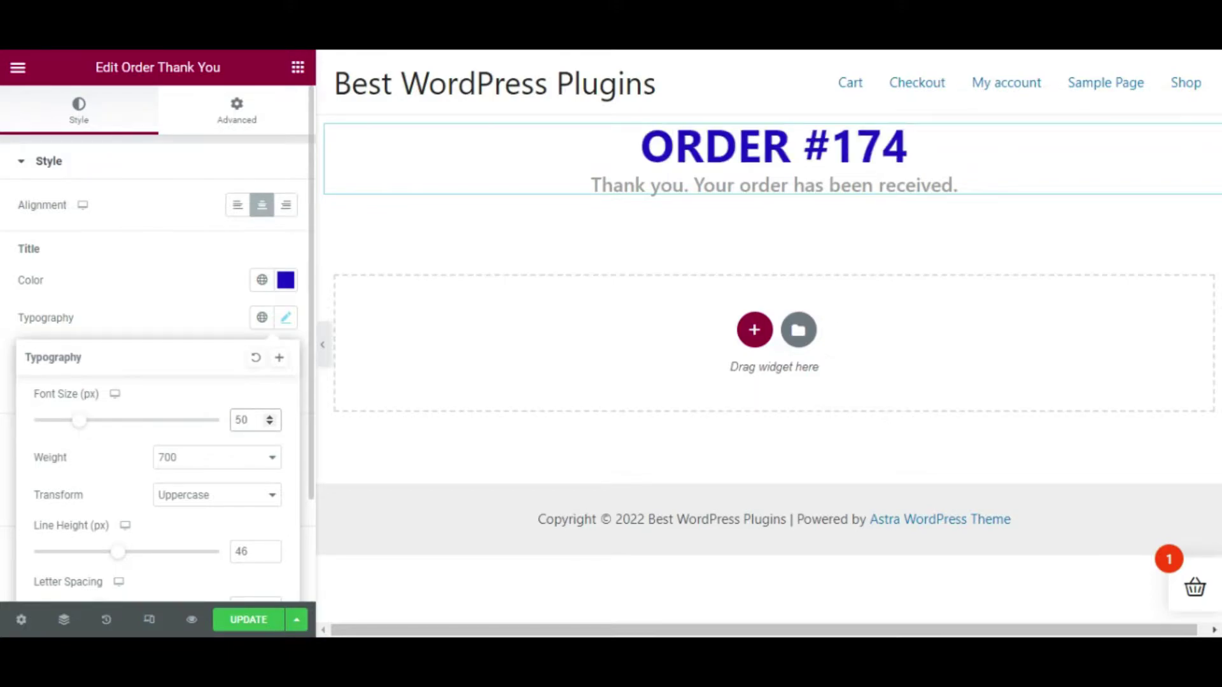
left_click(216, 502)
left_click(195, 551)
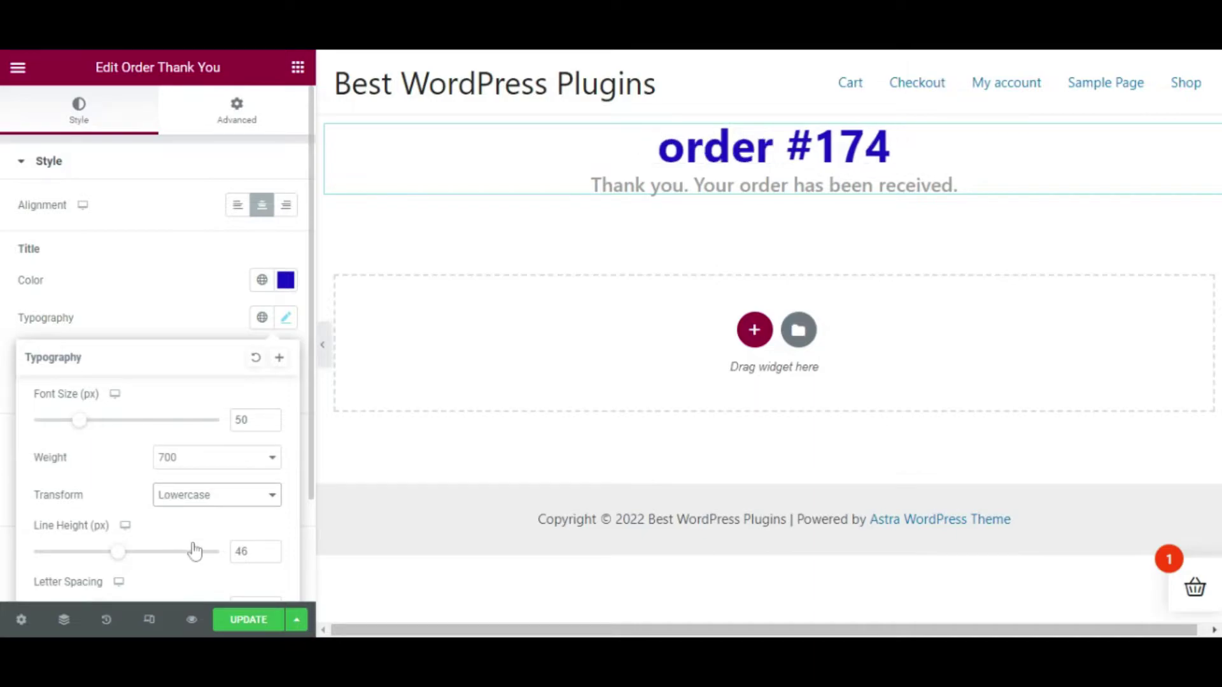
left_click(204, 503)
left_click(194, 529)
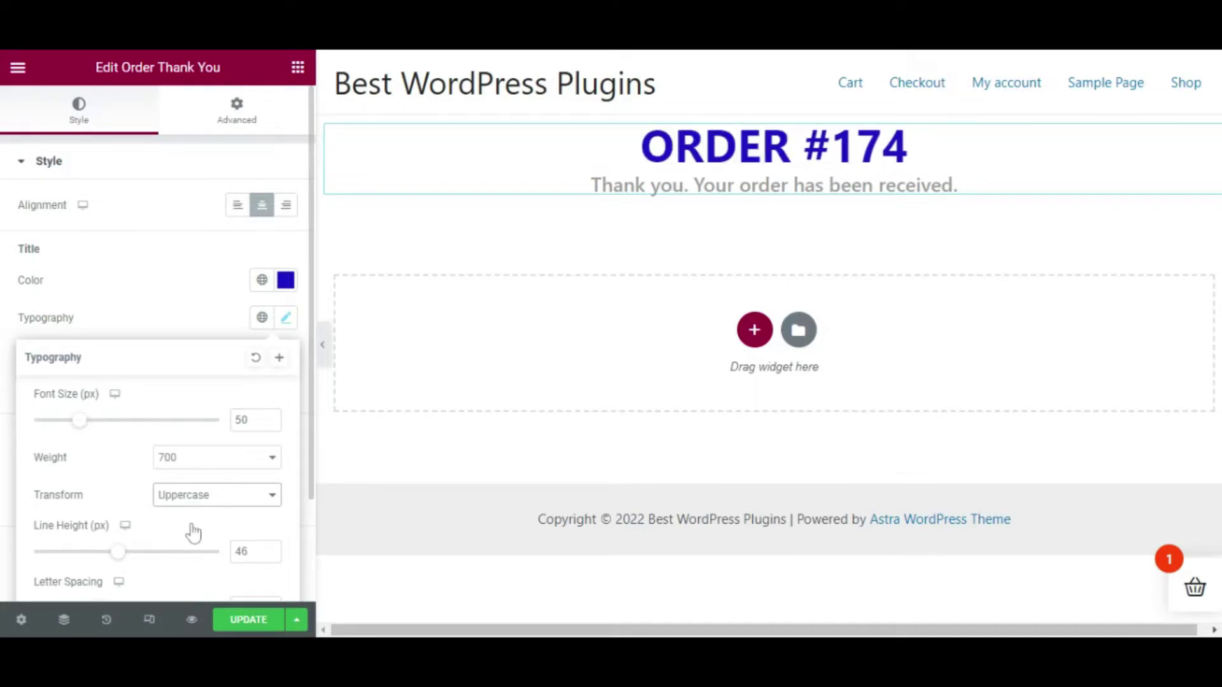
Give the title a 45 px line height and 0.4 letter spacing.
scroll(209, 513, "down", 2)
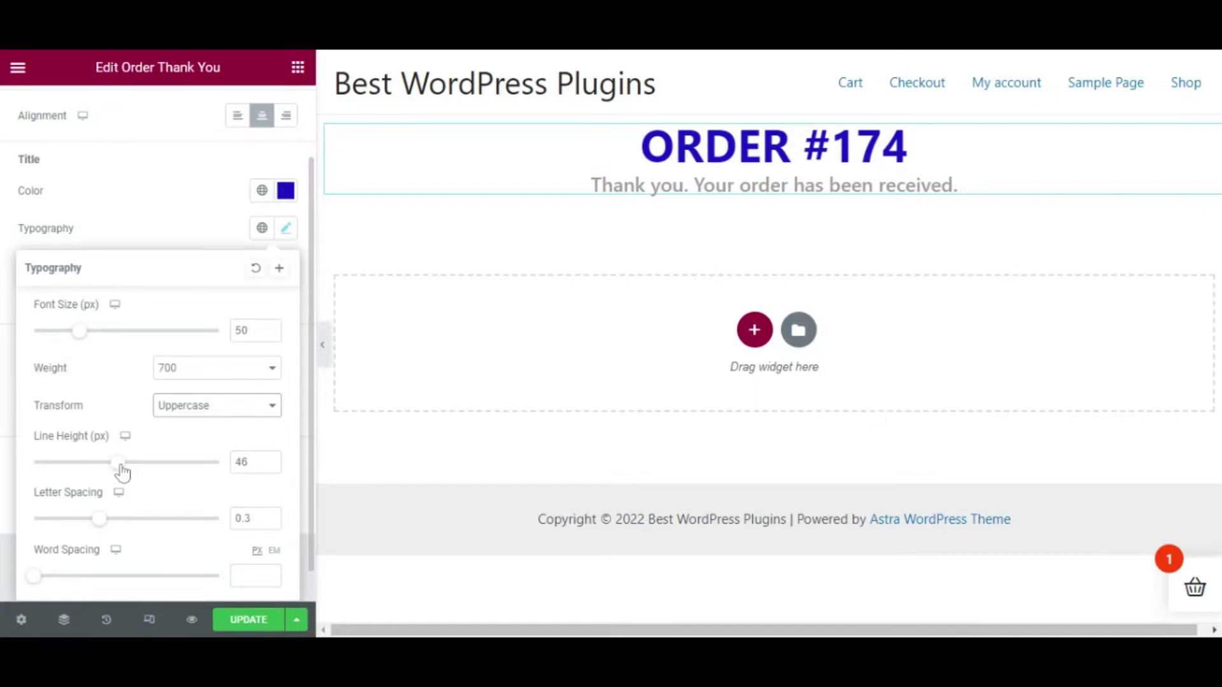
left_click_drag(121, 472, 117, 469)
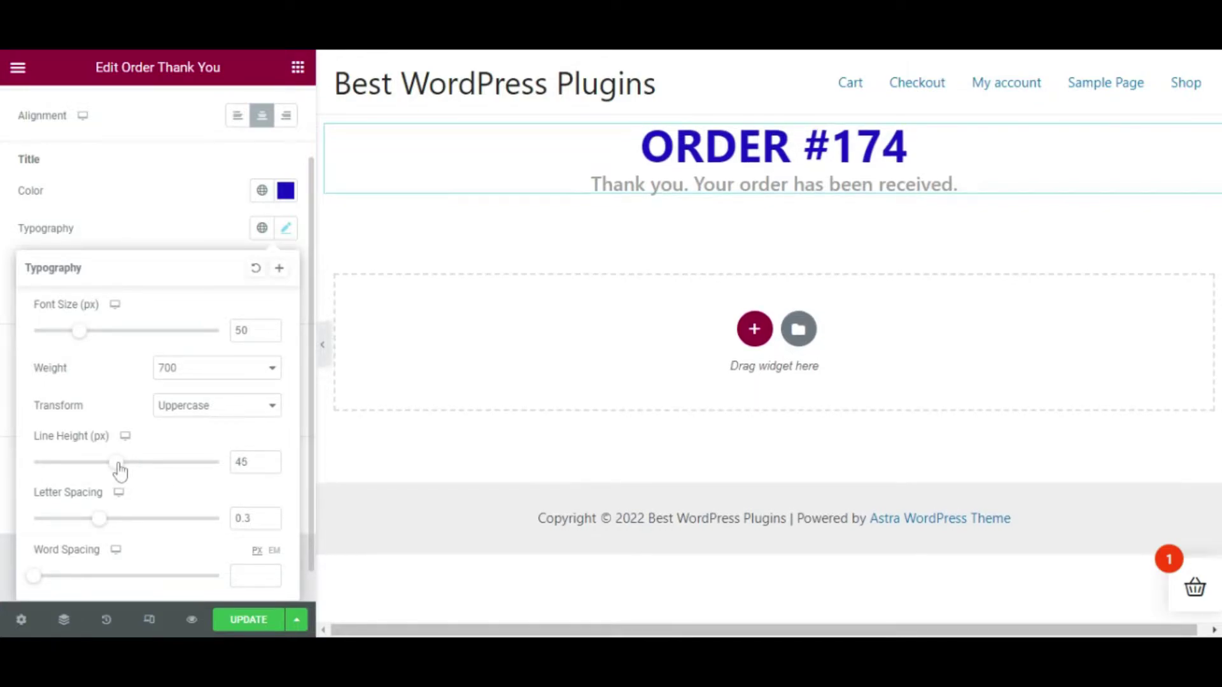
mouse_move(98, 518)
left_mouse_down()
mouse_move(109, 521)
mouse_move(98, 522)
left_mouse_up()
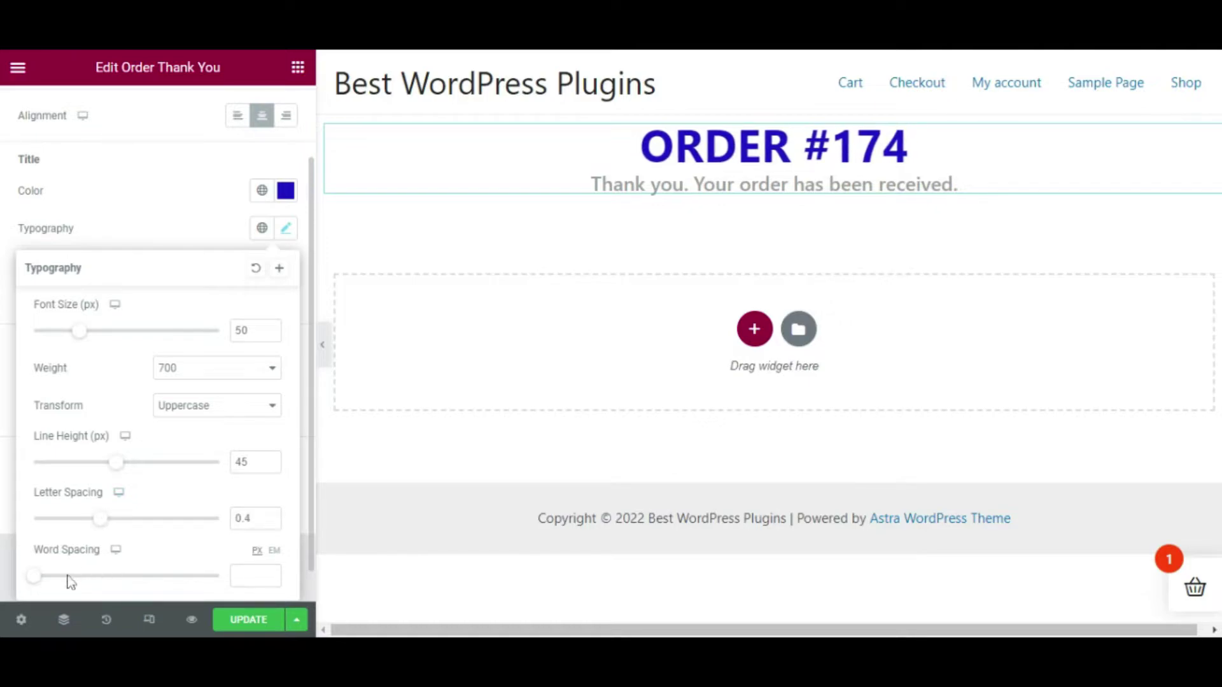
mouse_move(34, 578)
left_mouse_down()
mouse_move(50, 583)
mouse_move(23, 578)
left_mouse_up()
Close the title typography and keep the font family at Default.
left_click(285, 231)
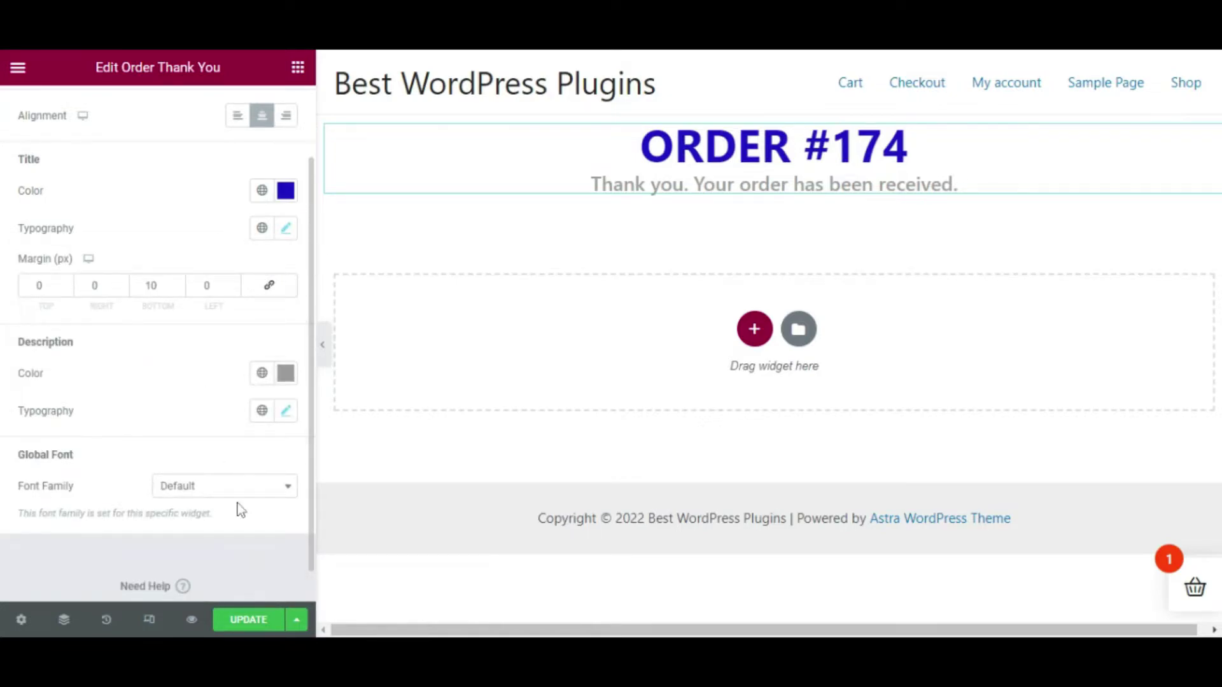
left_click(222, 501)
scroll(226, 410, "down", 3)
scroll(226, 409, "down", 6)
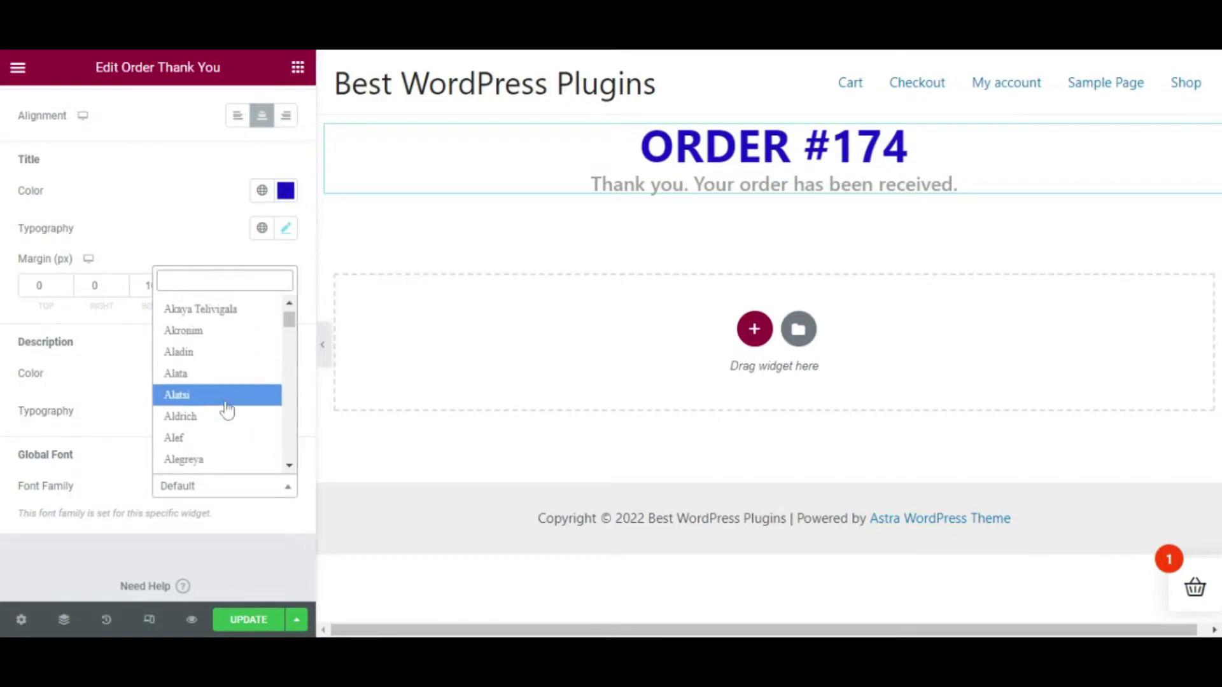
left_click(229, 489)
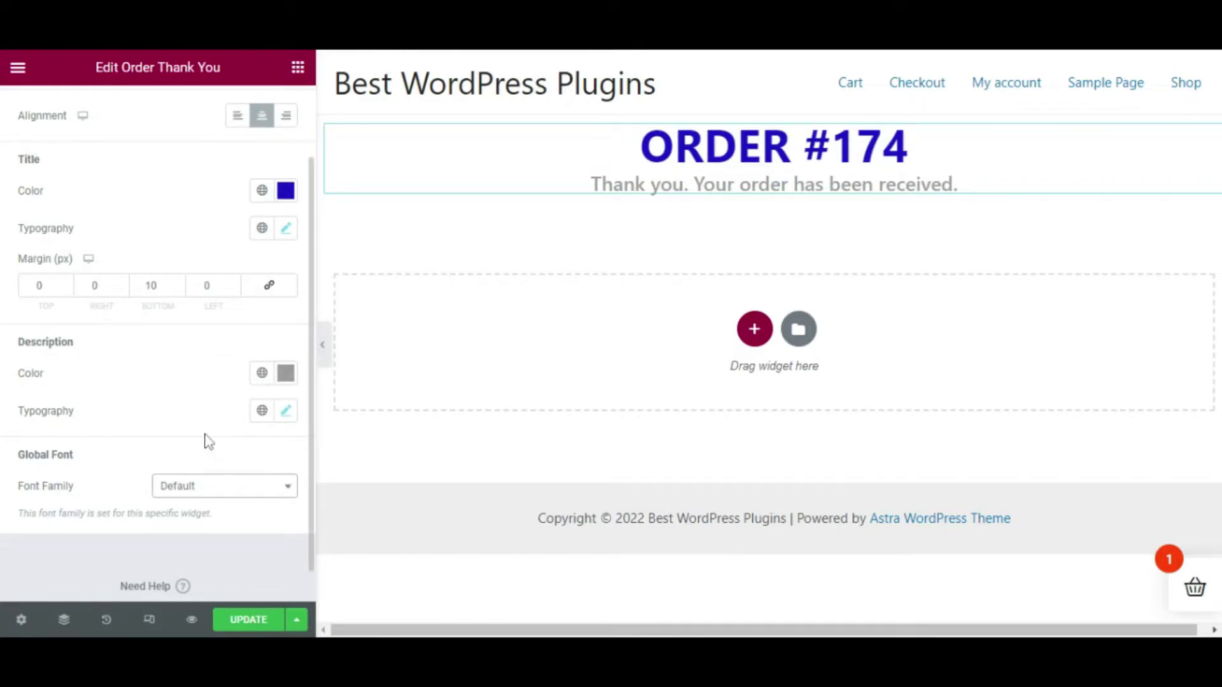
scroll(204, 439, "up", 2)
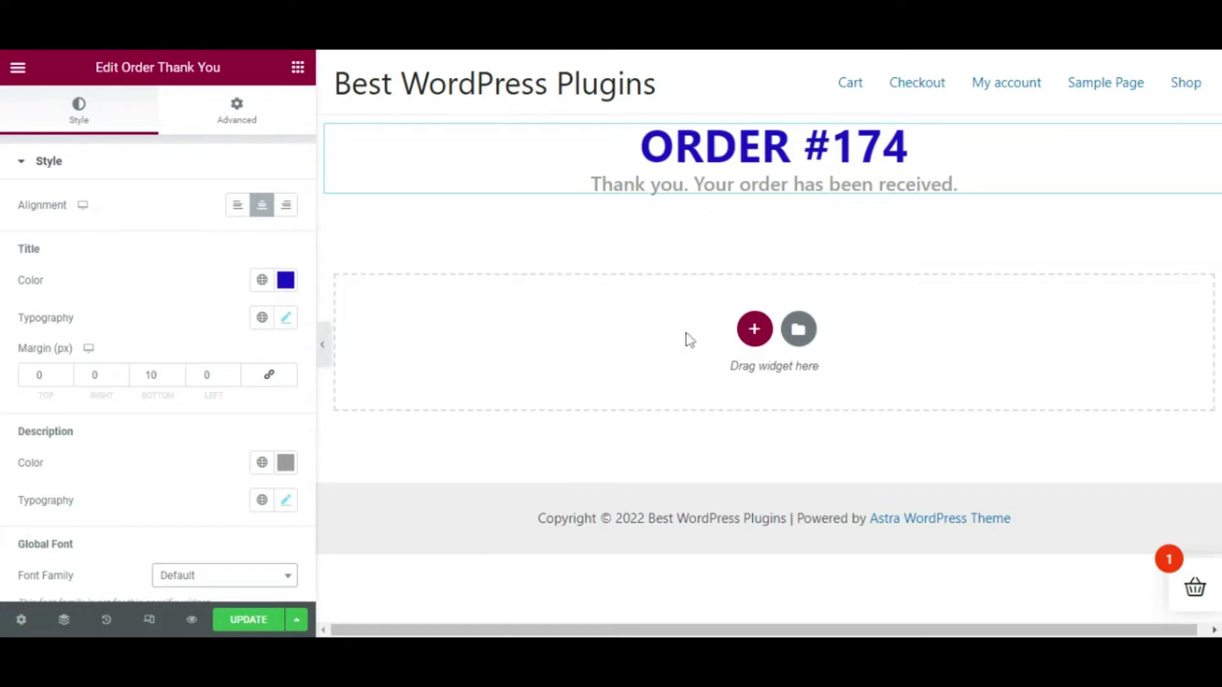
Add a two-column section below the Order Thank You widget.
left_click(743, 333)
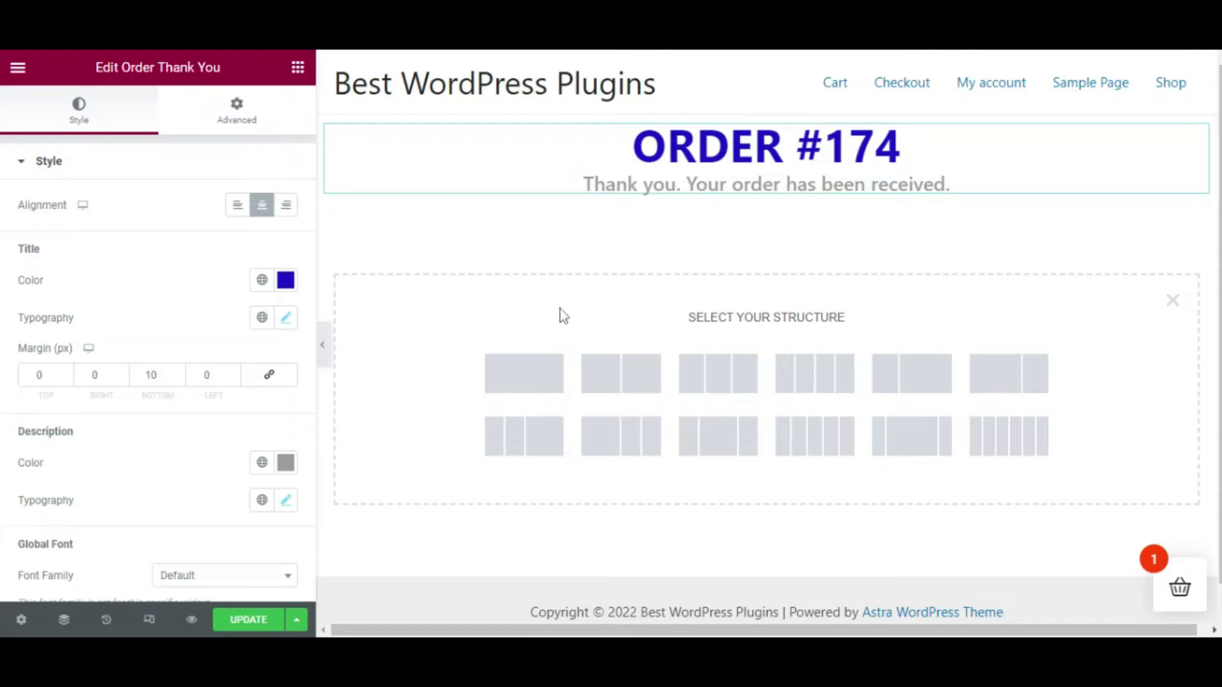
left_click(624, 368)
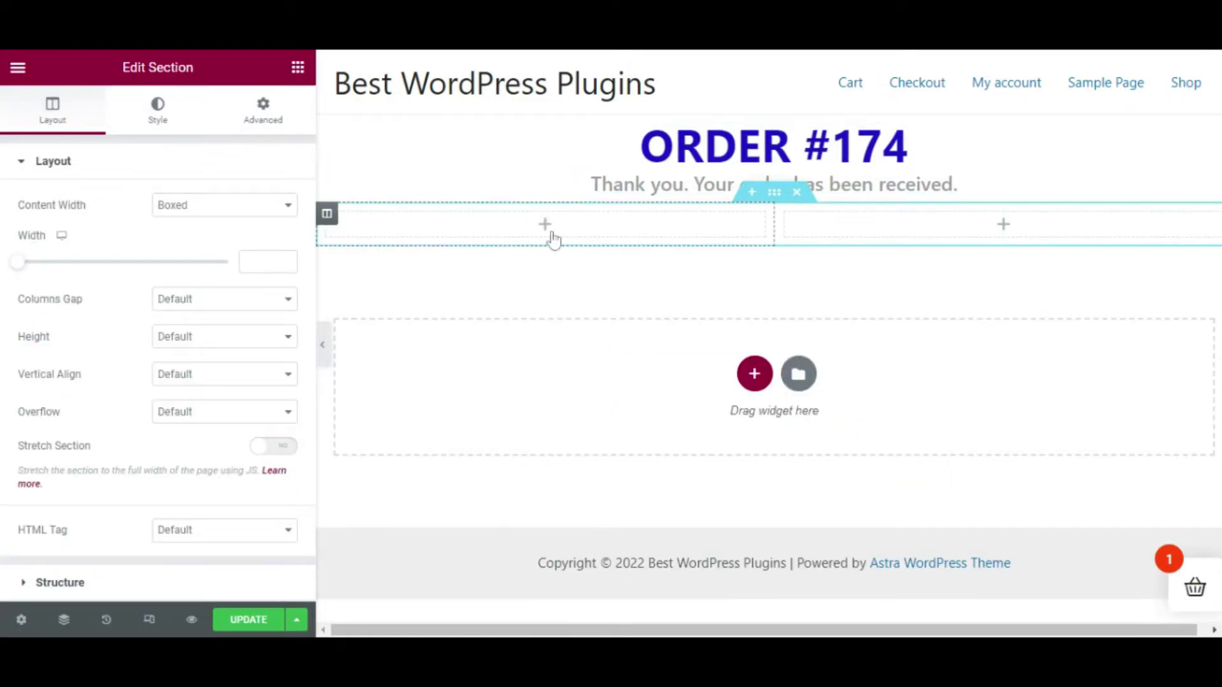
Search 'Order Details' and drop the Order Details widget into the left column.
left_click(298, 67)
type("Or")
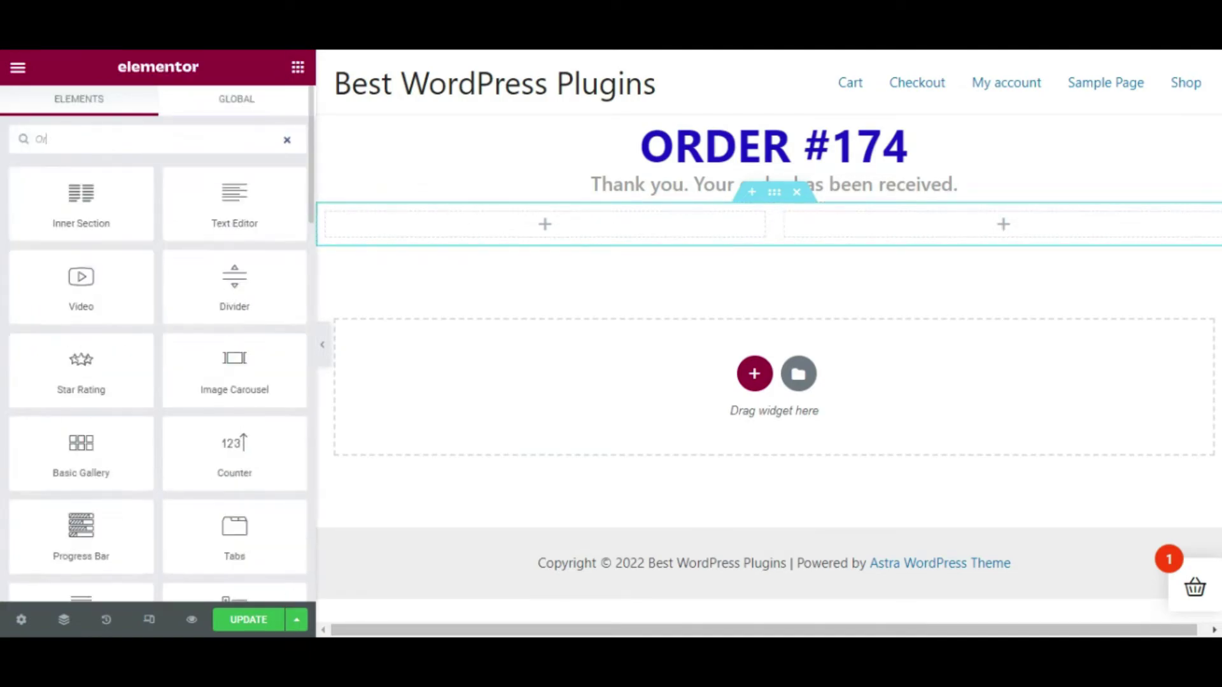
type("der Details")
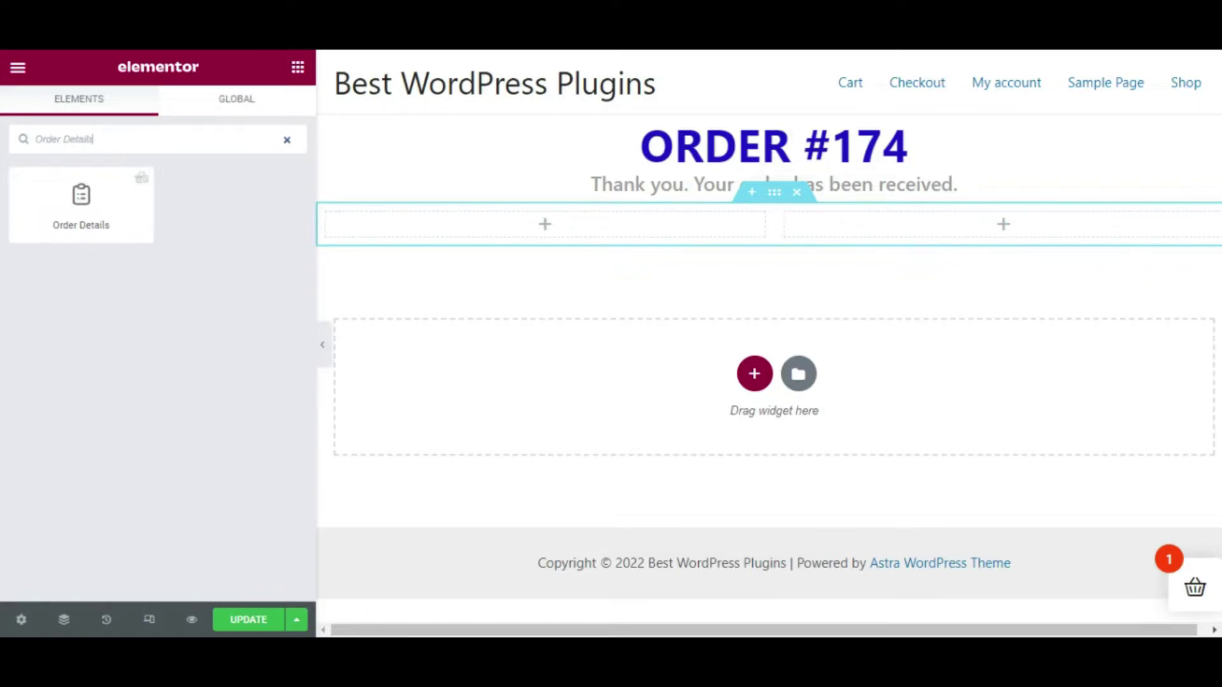
left_click_drag(76, 204, 547, 234)
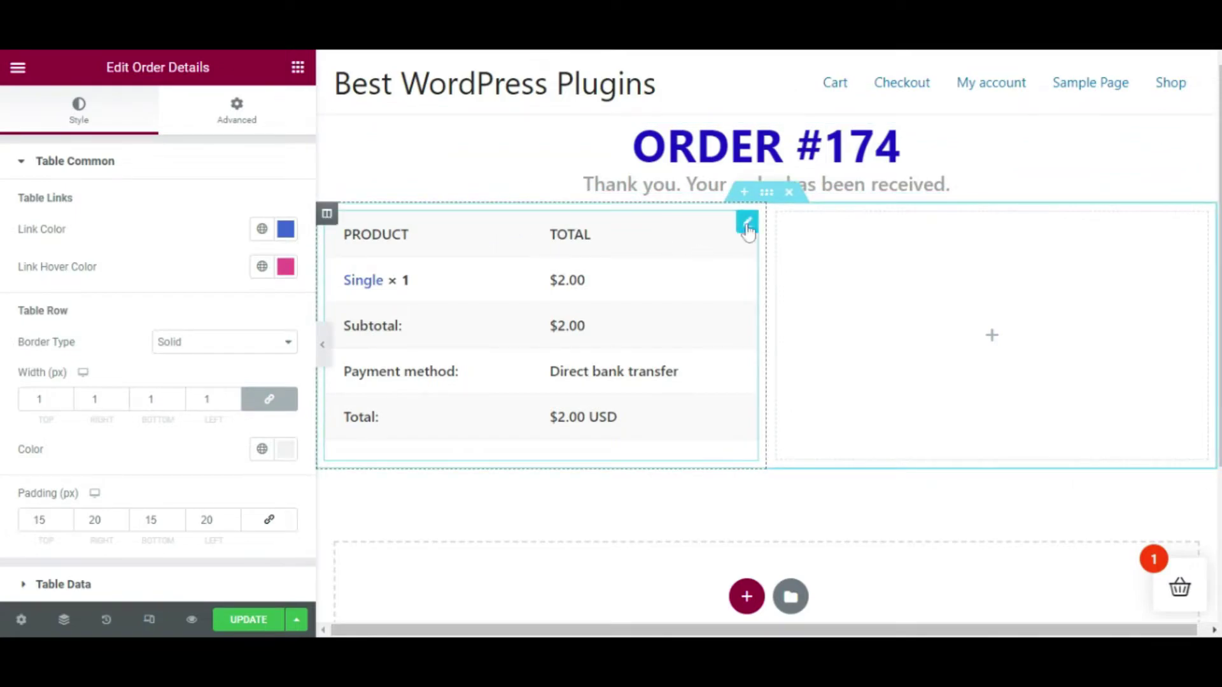
Check the table link colours and set the row border width to 3 px.
left_click(285, 230)
left_click(286, 237)
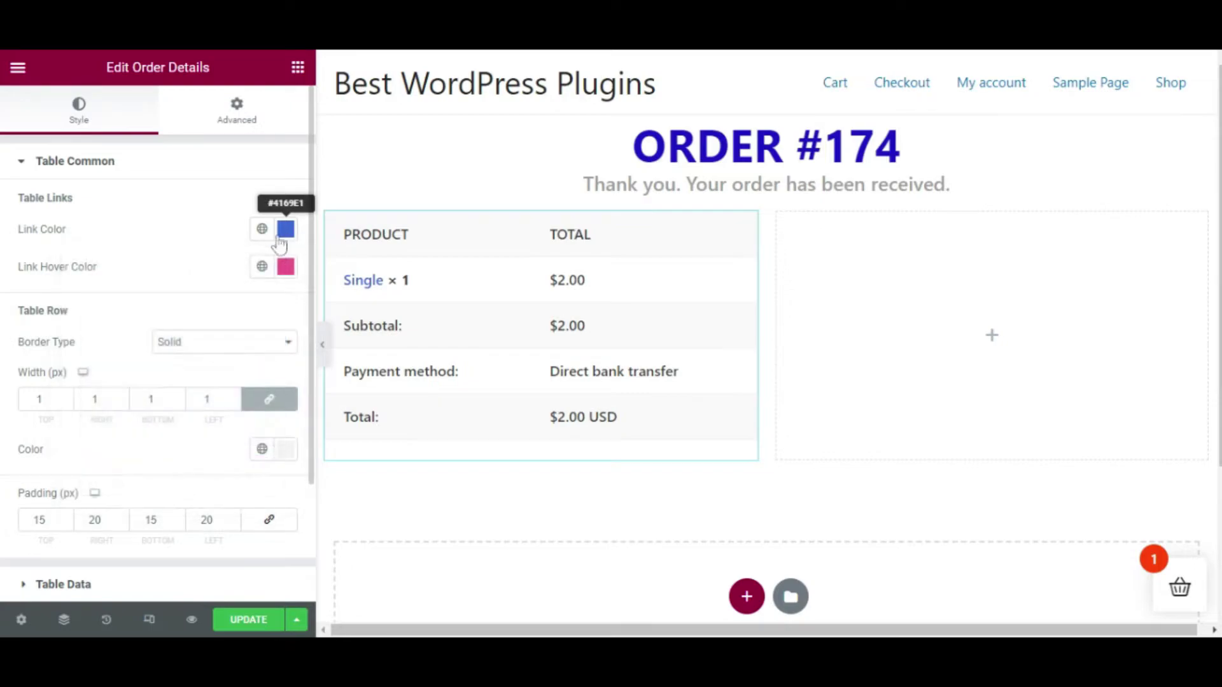
left_click(285, 271)
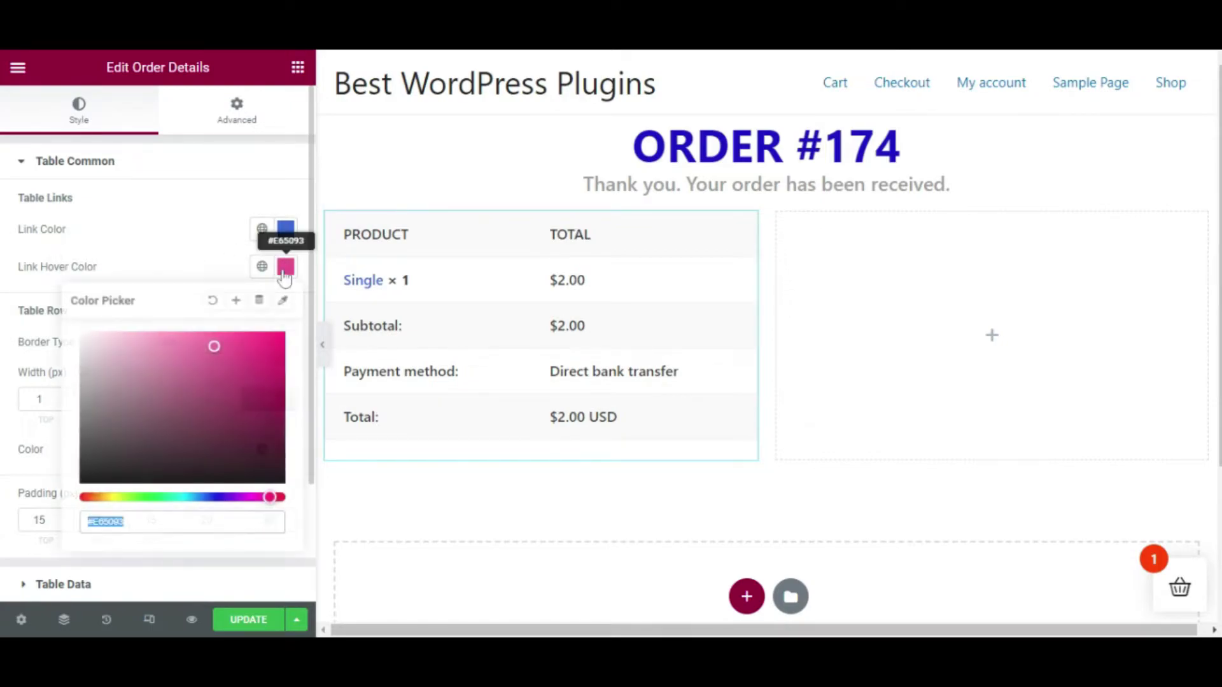
left_click(285, 272)
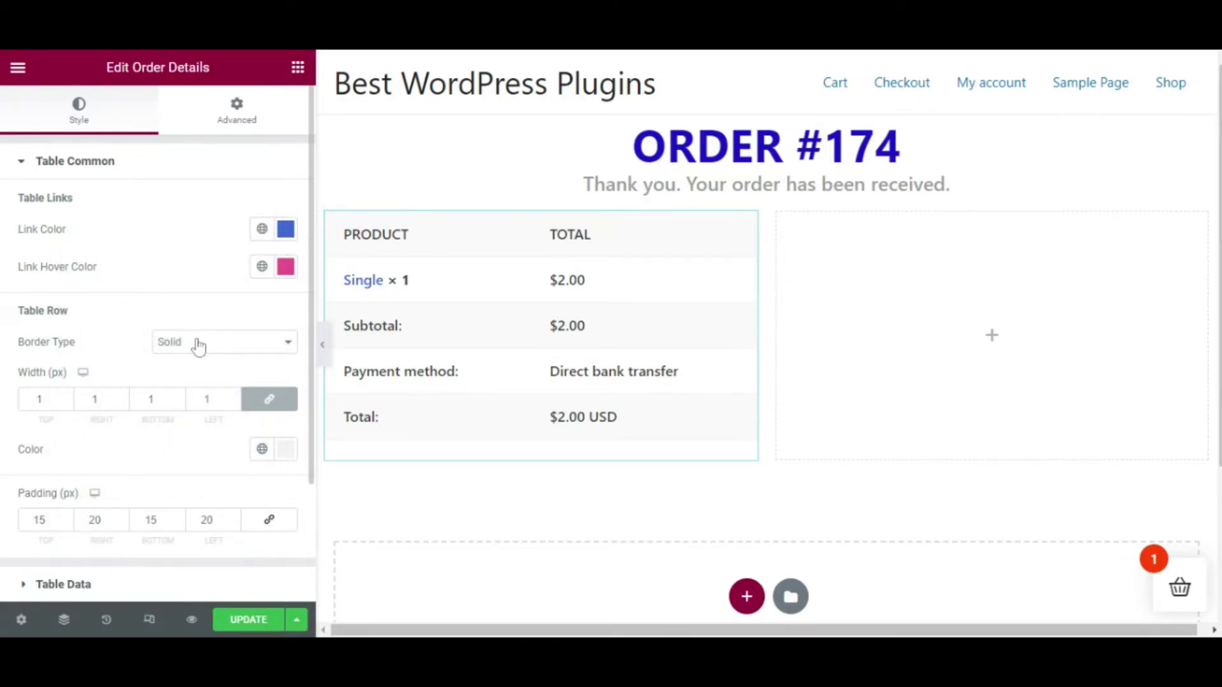
left_click(197, 395)
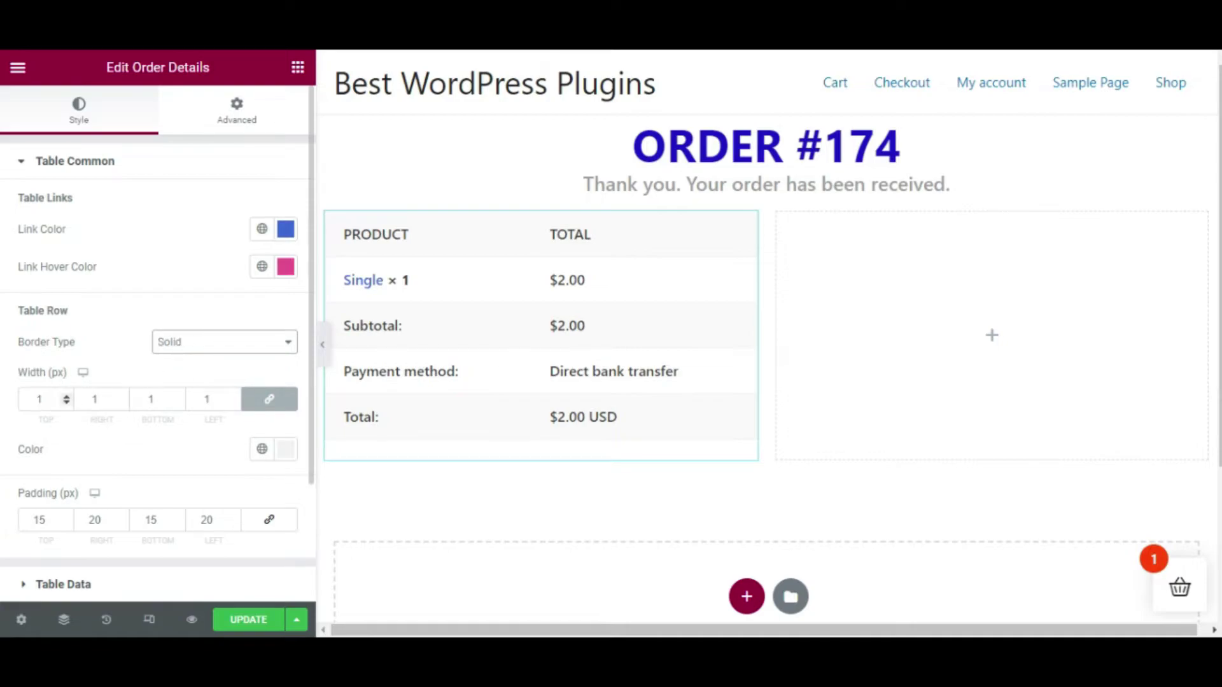
left_click(66, 397)
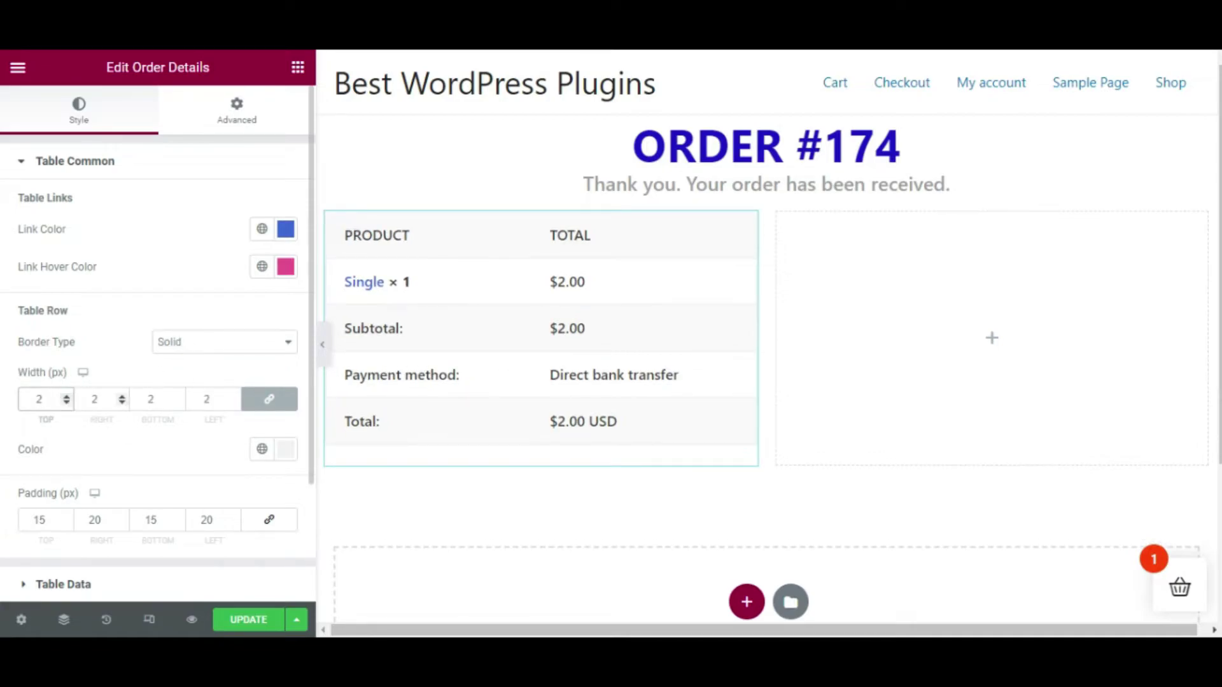
left_click(121, 396)
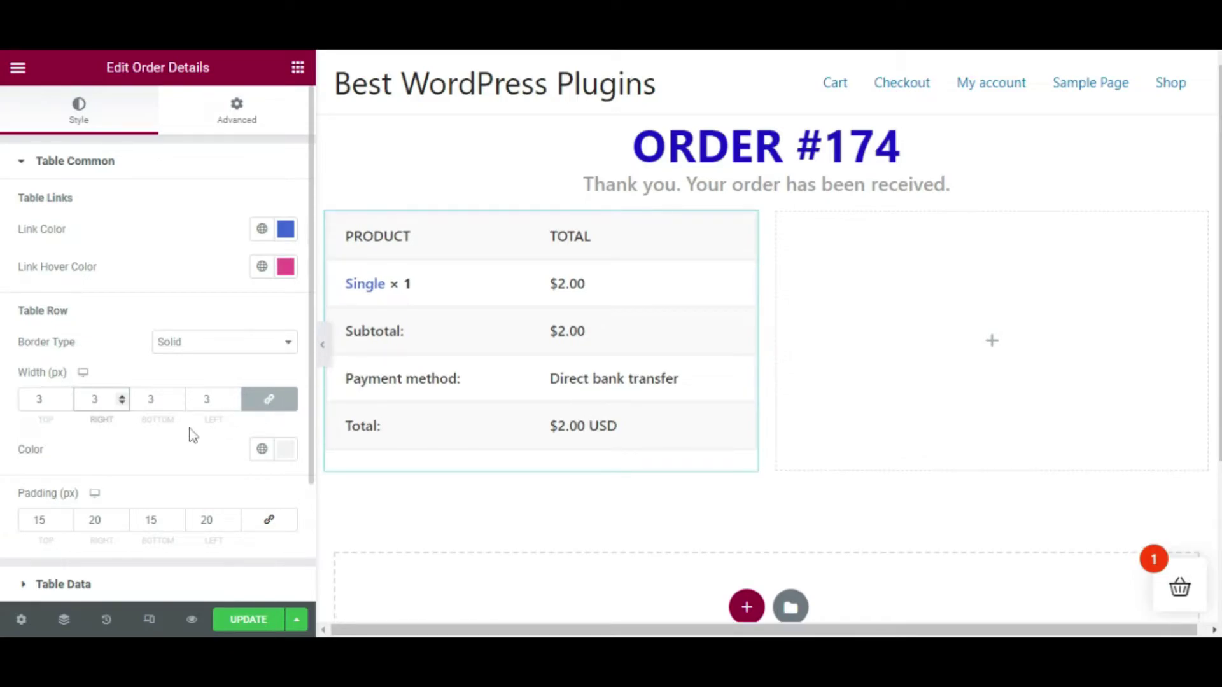
left_click(180, 462)
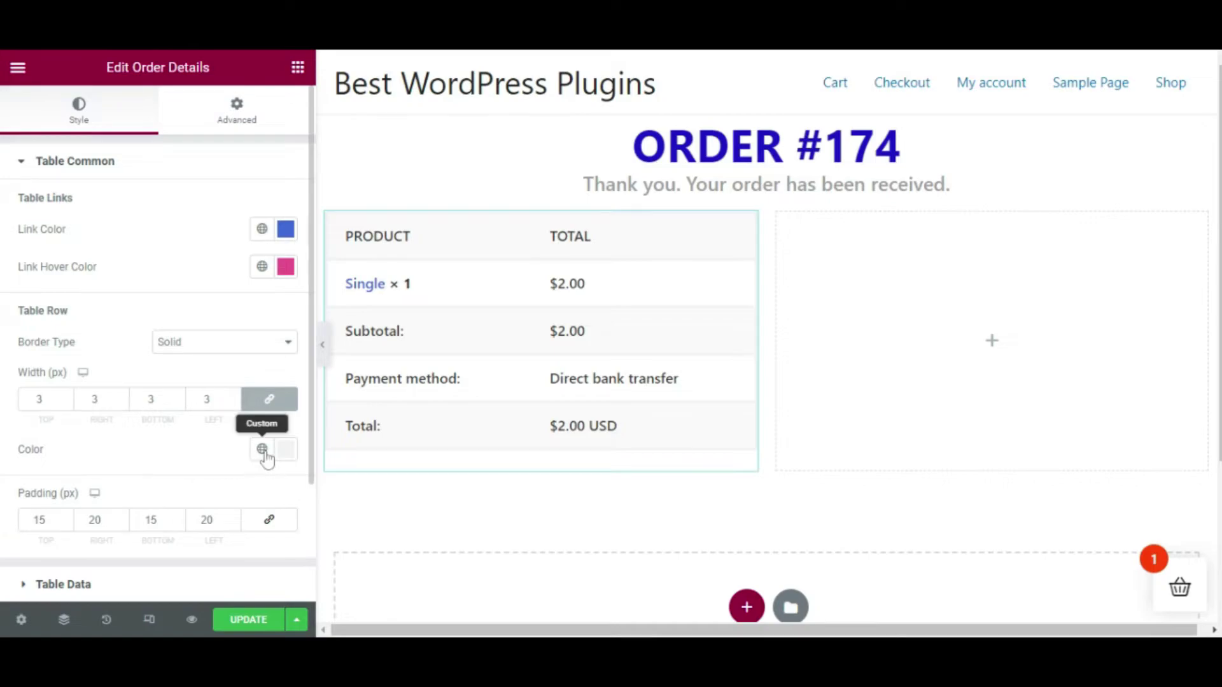
Raise the table rows' top padding from 15 to 17 px.
left_click(261, 450)
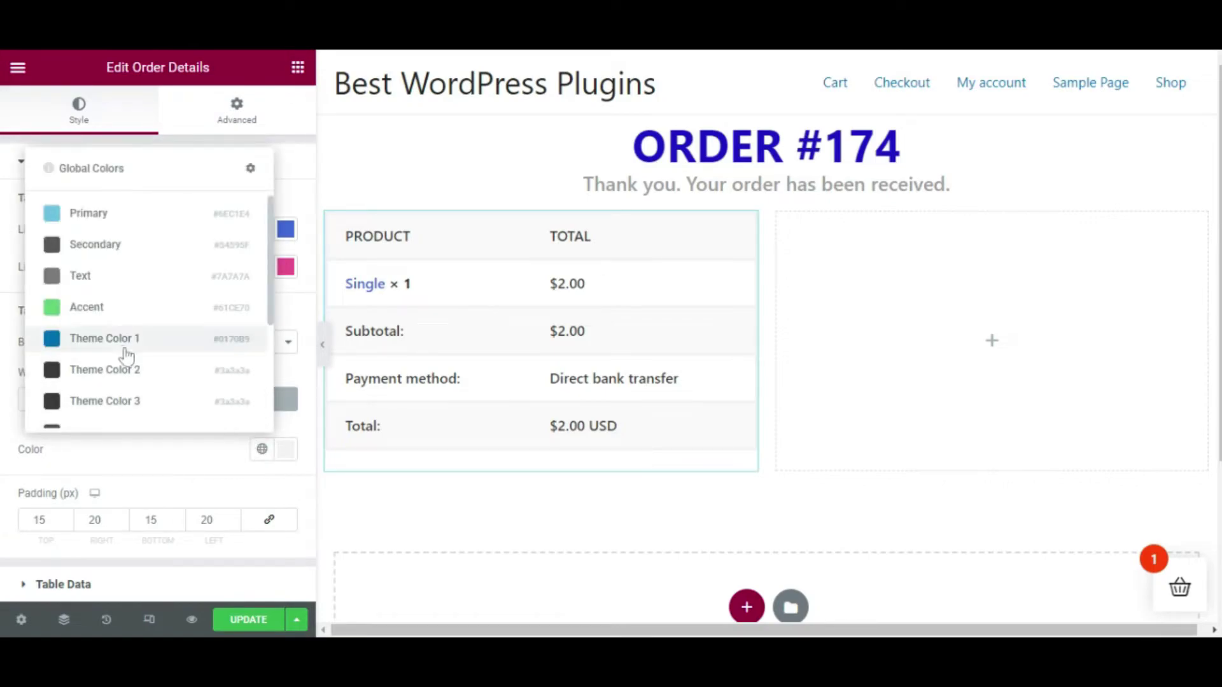
scroll(144, 350, "down", 3)
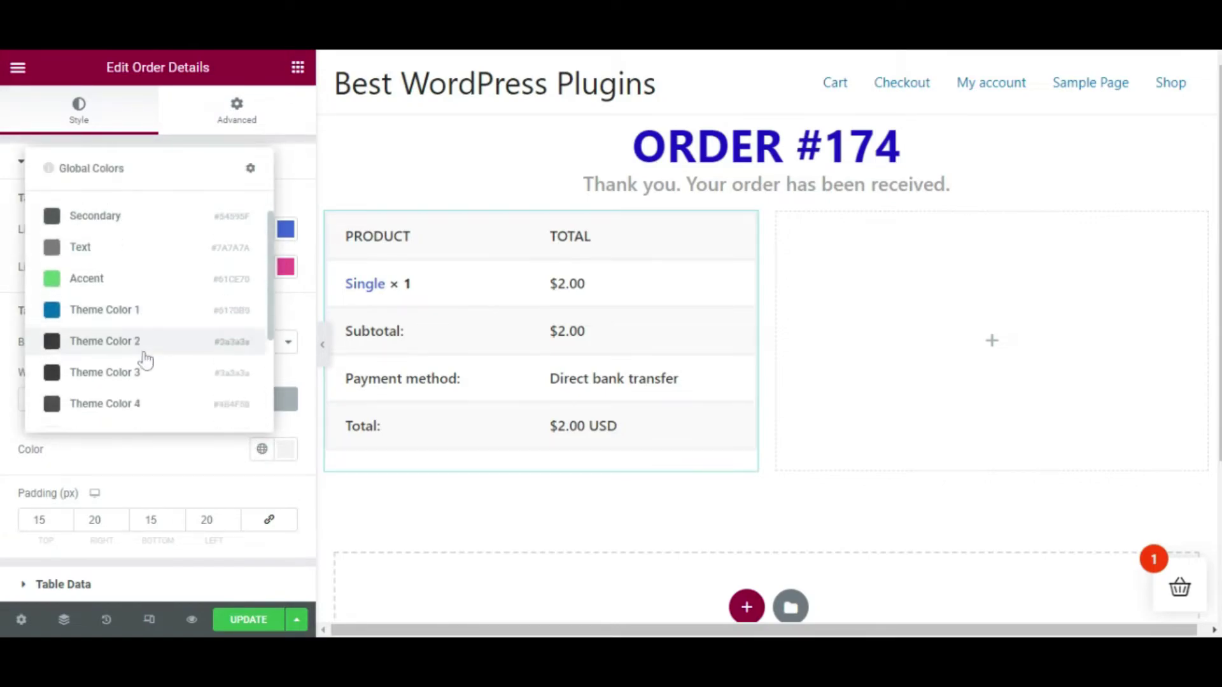
scroll(153, 368, "down", 3)
left_click(155, 458)
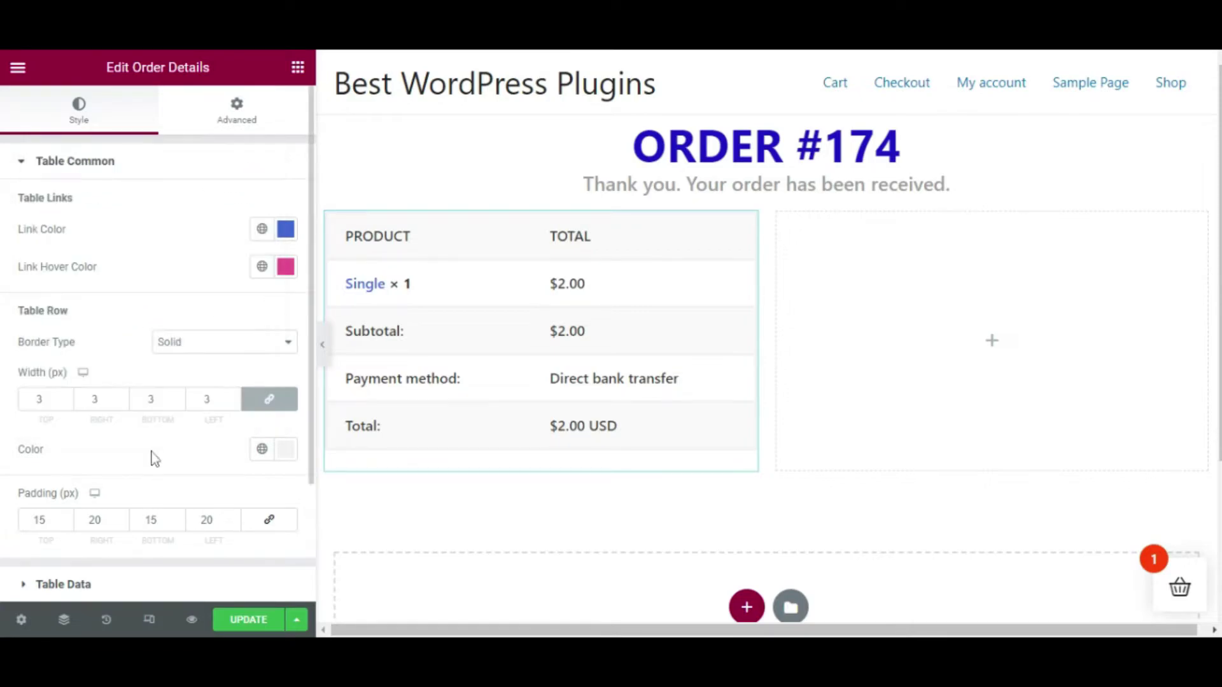
scroll(181, 431, "down", 2)
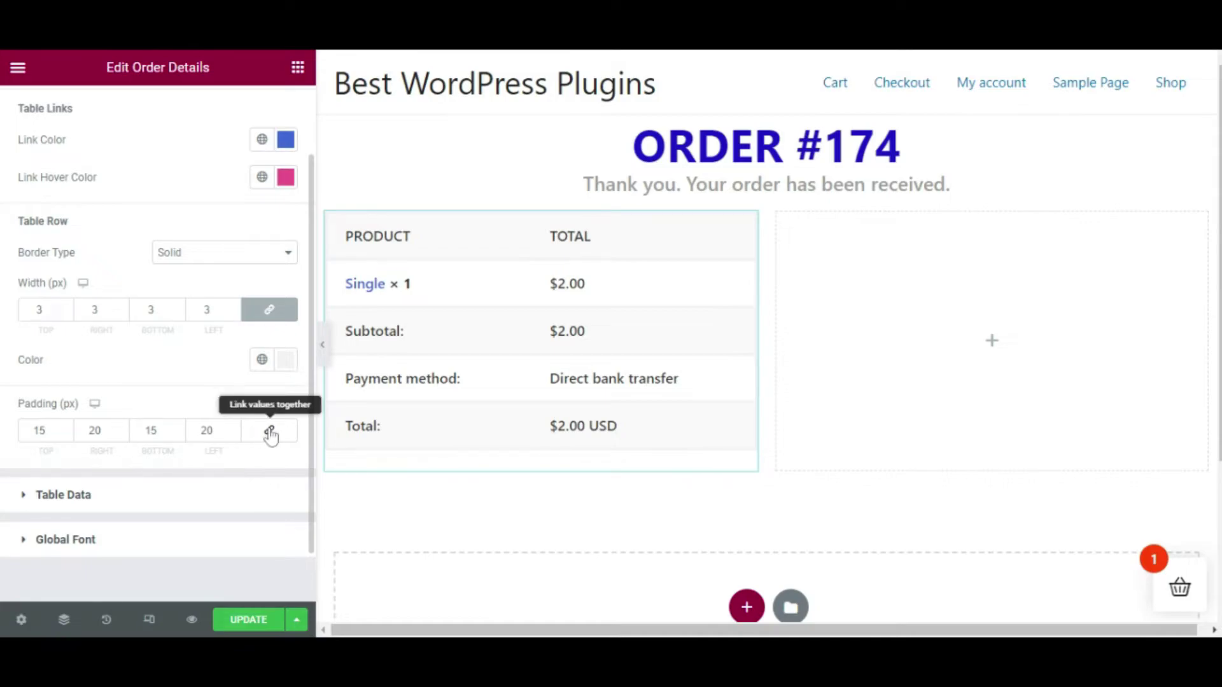
left_click(67, 429)
left_click(66, 429)
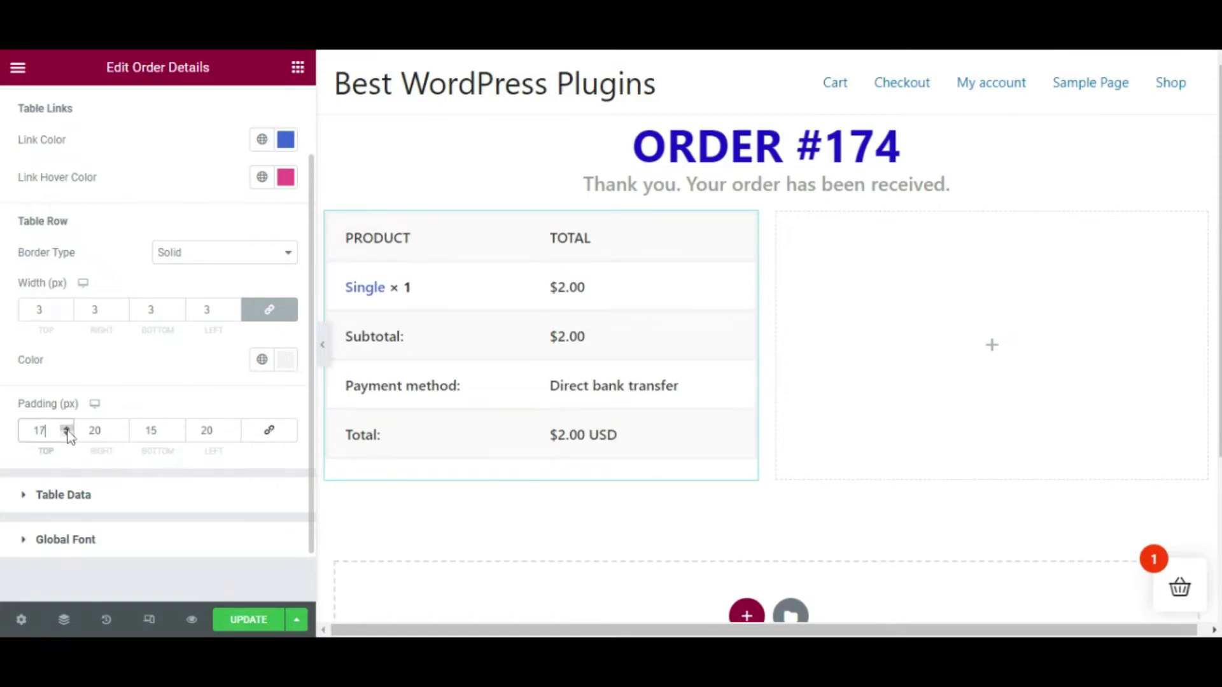
left_click(62, 496)
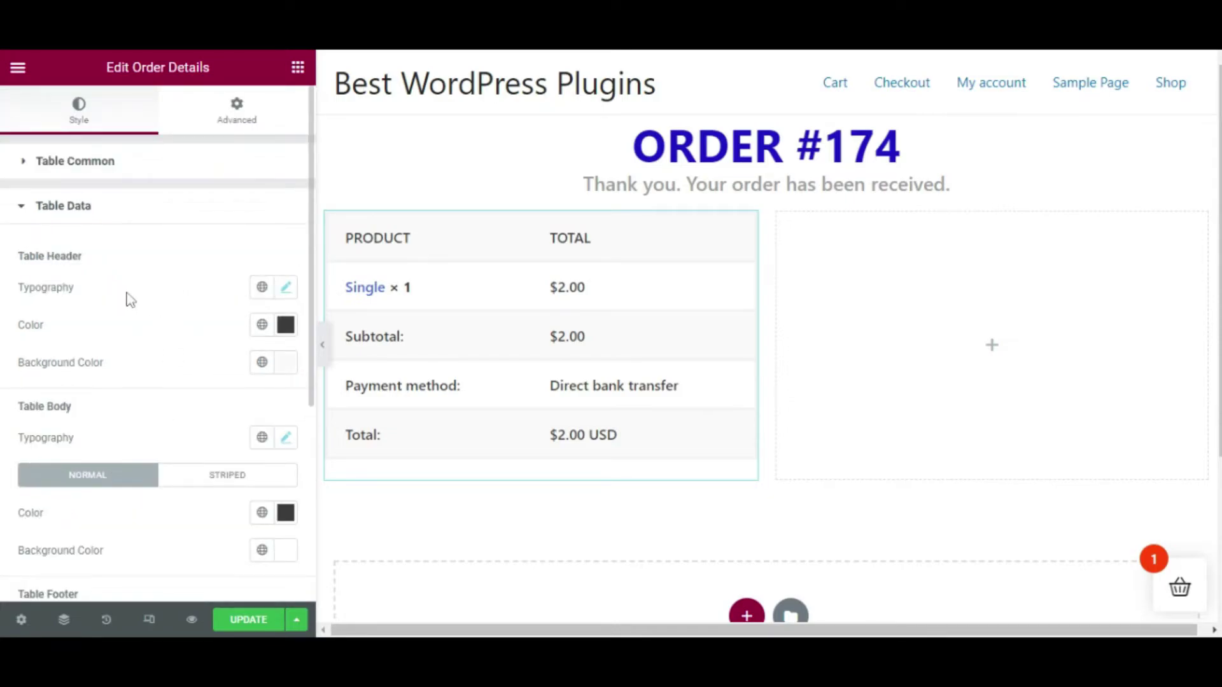
Raise the Order Details table header font size from 16 to 24 px.
left_click(287, 289)
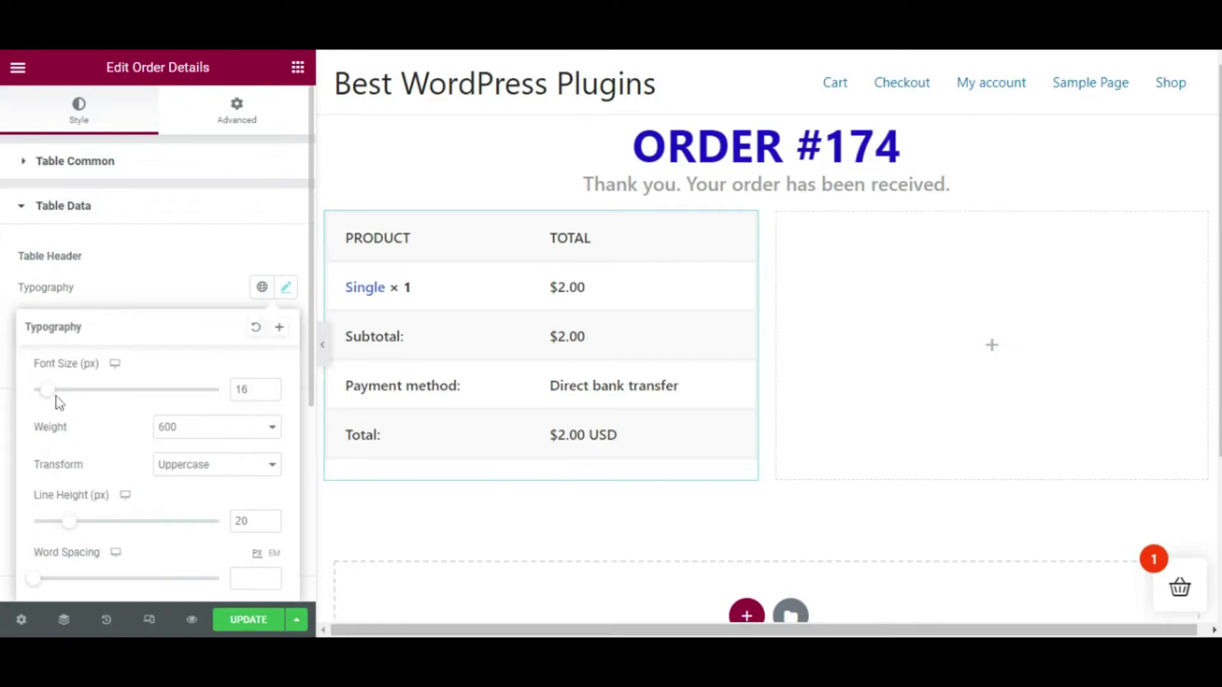
left_click_drag(49, 393, 60, 397)
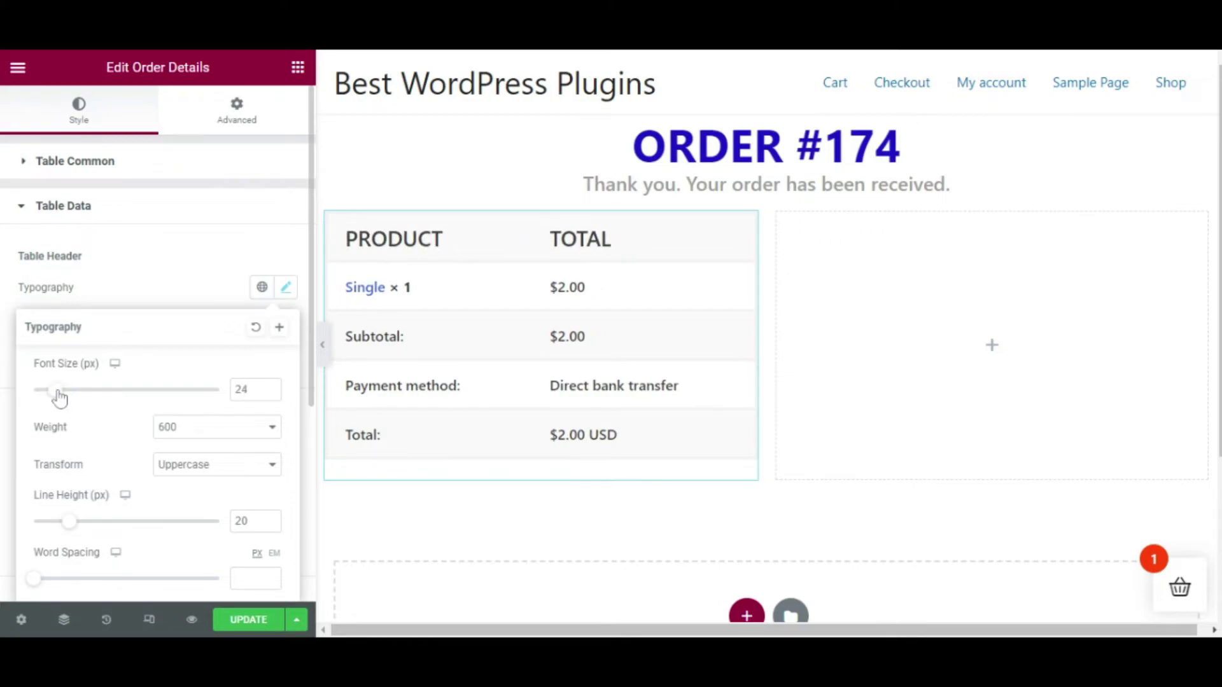
left_click(281, 293)
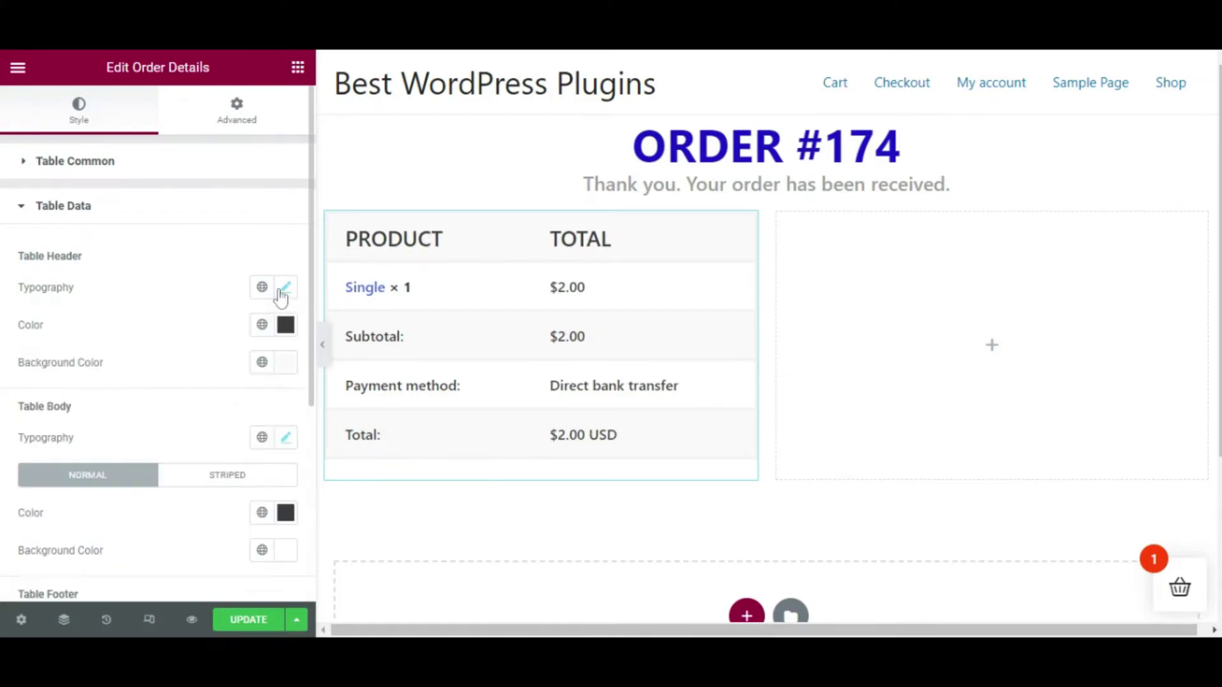
scroll(163, 367, "down", 2)
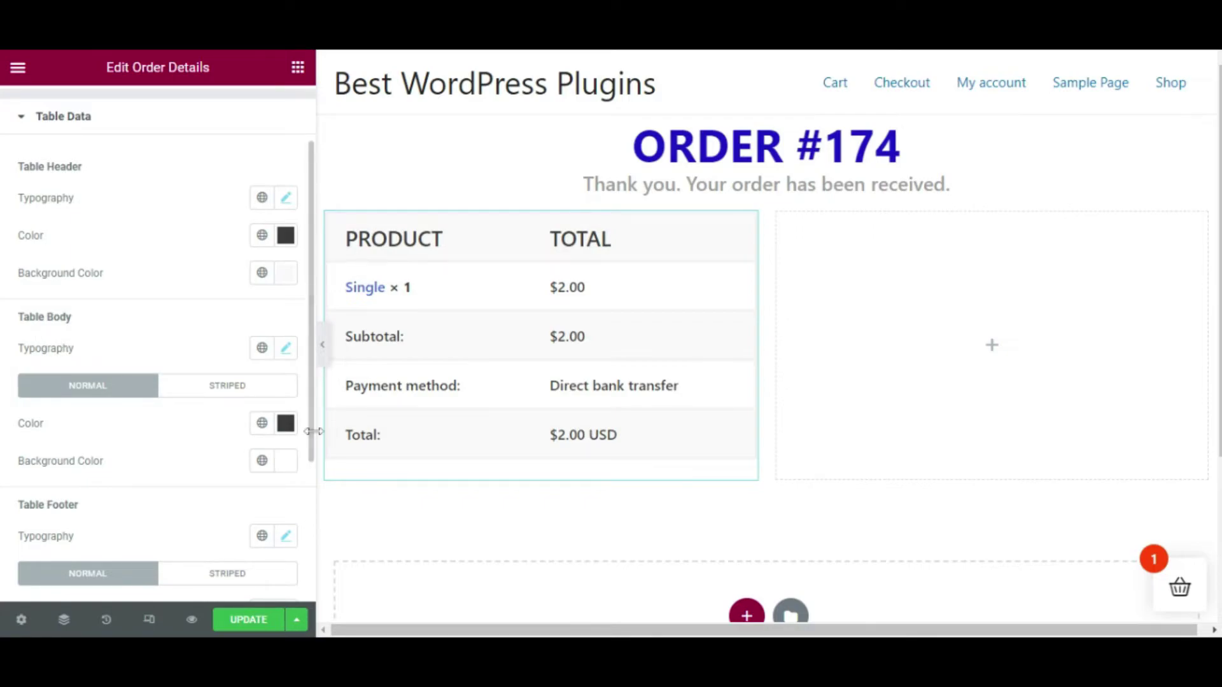
Set the Table Footer background colour to orange #D87F14 for the Subtotal and Total rows.
left_click(286, 423)
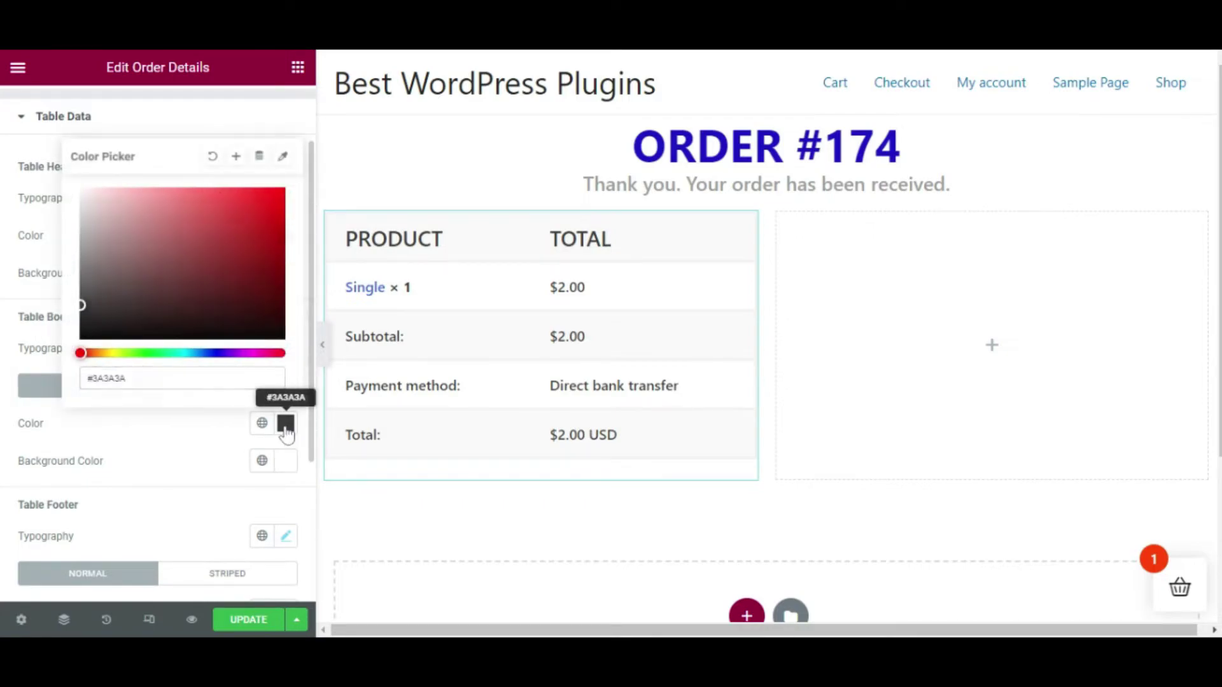
left_click(238, 458)
scroll(223, 460, "down", 2)
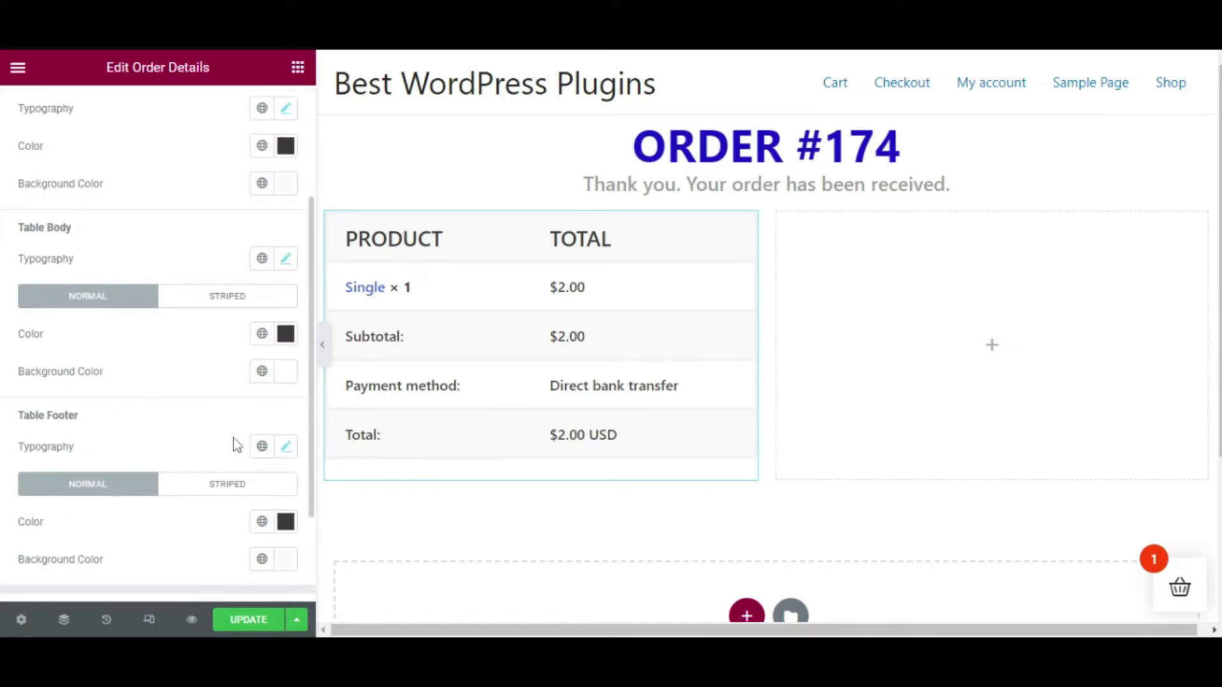
scroll(197, 452, "down", 2)
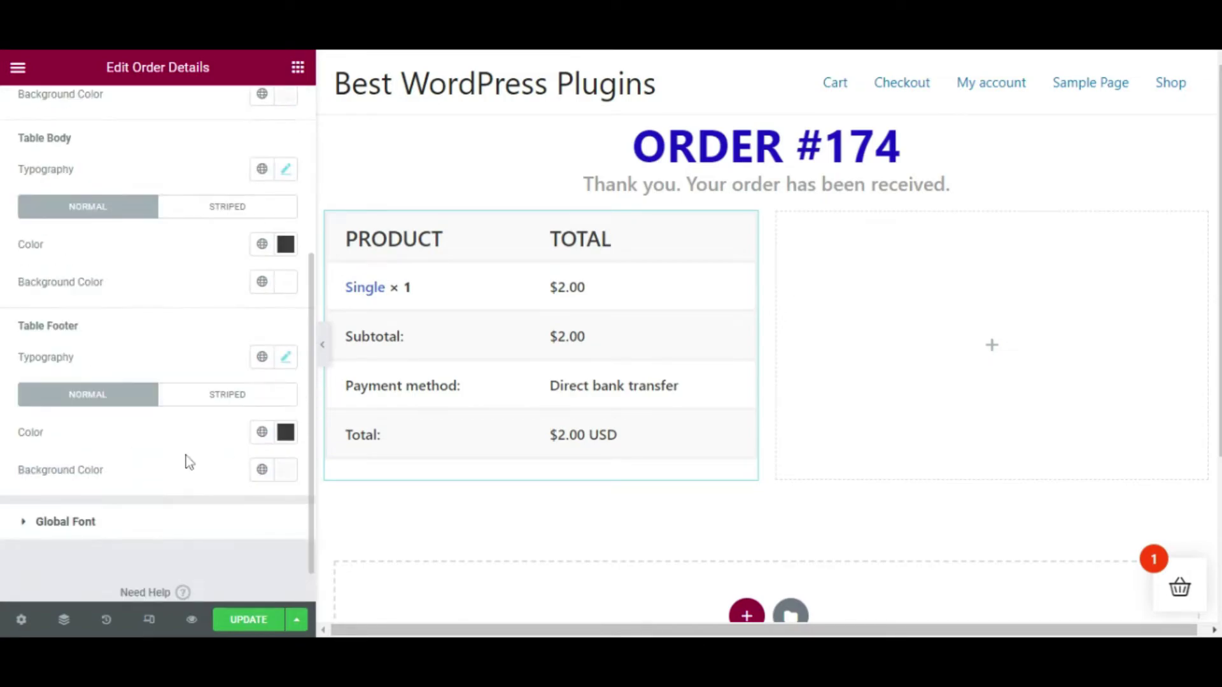
left_click(286, 476)
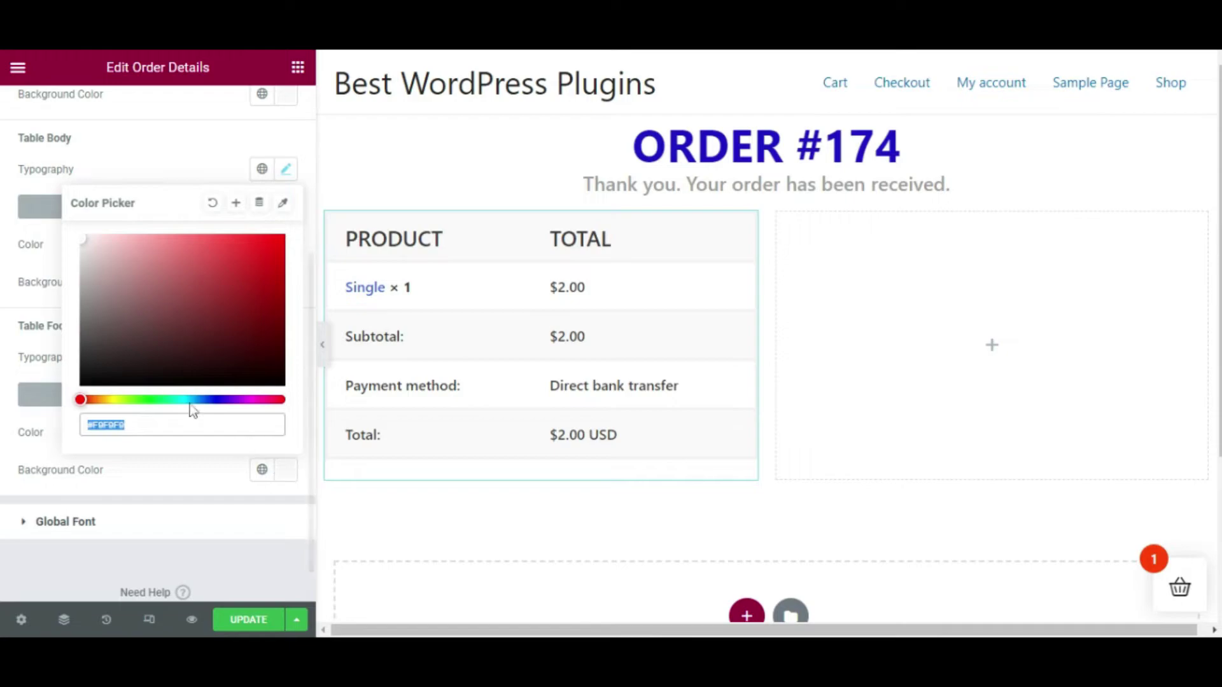
left_click(99, 401)
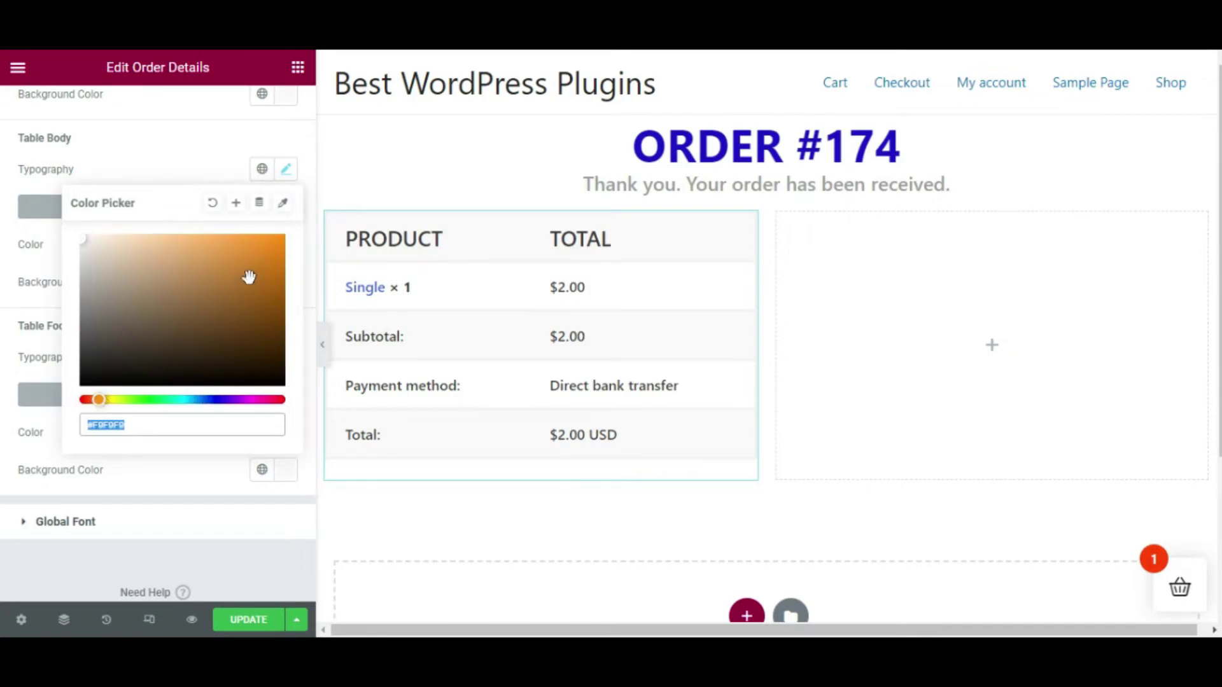
left_click(266, 257)
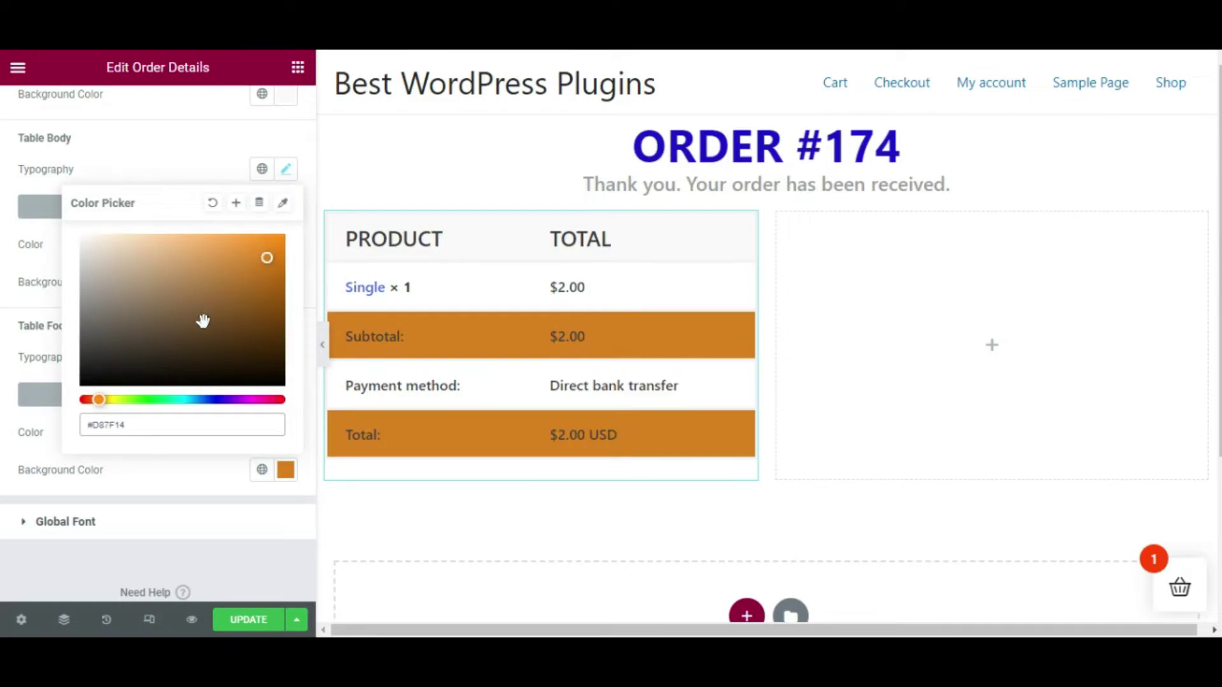
left_click(286, 472)
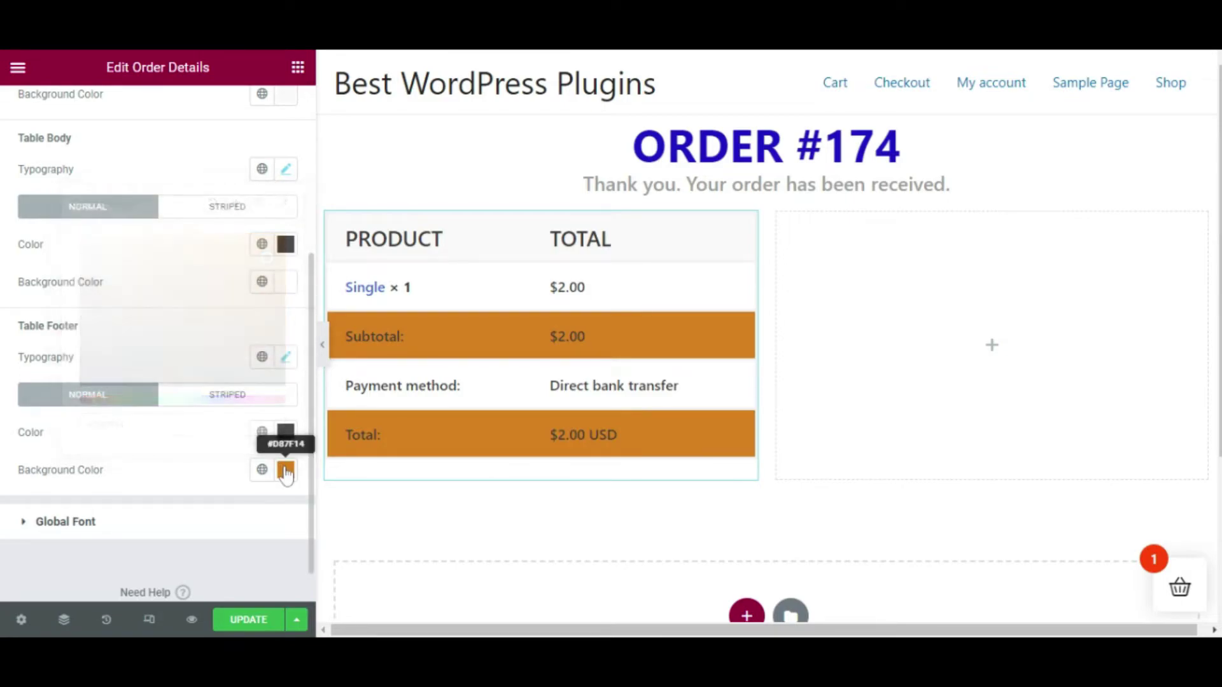
left_click(65, 522)
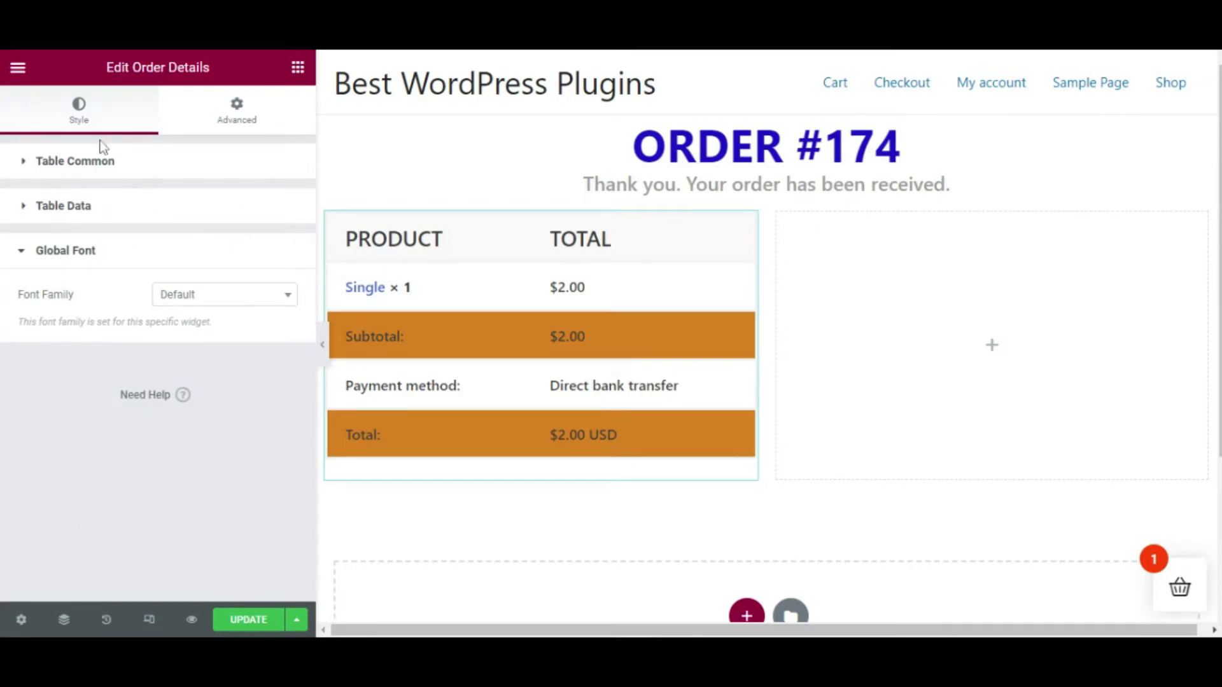
Search for the 'Order Confirm' widget and place it in the empty right column.
left_click(297, 69)
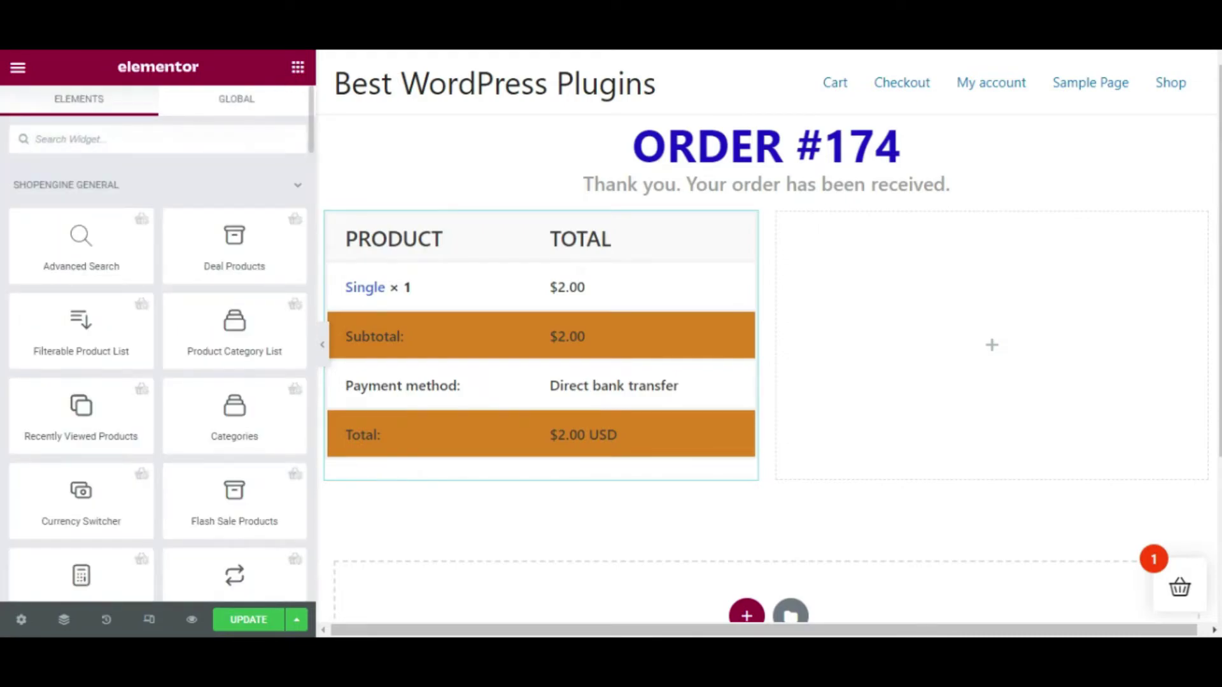
type("Orde")
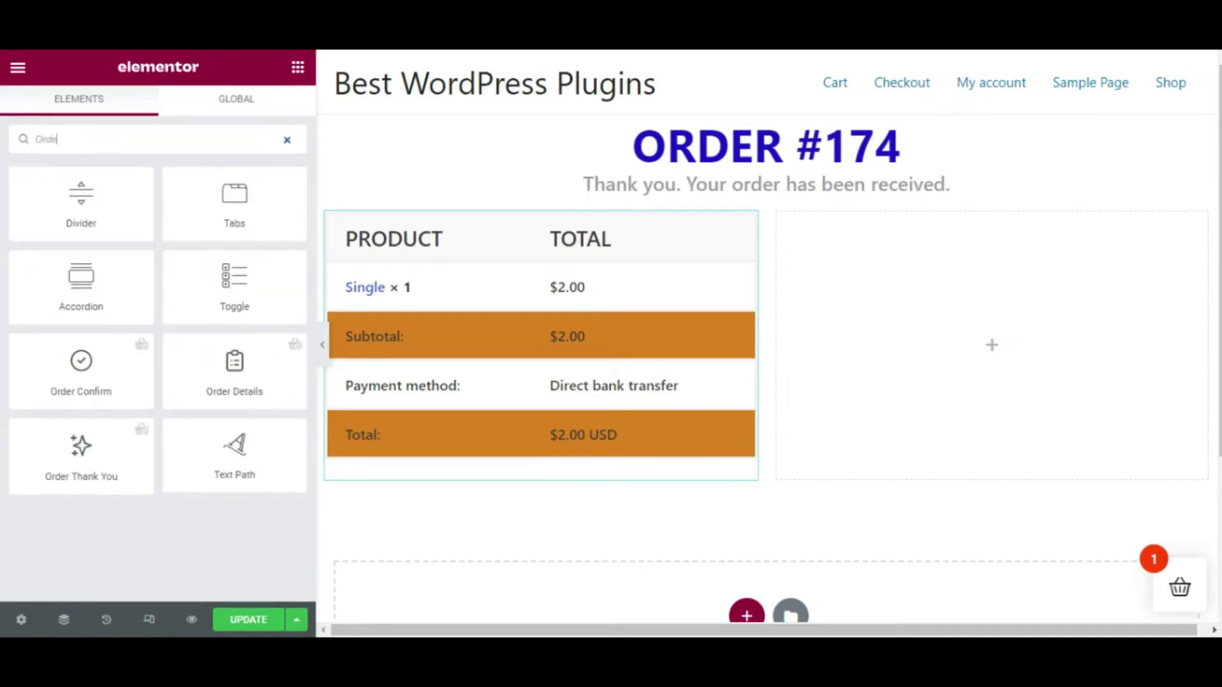
type("r Confirm")
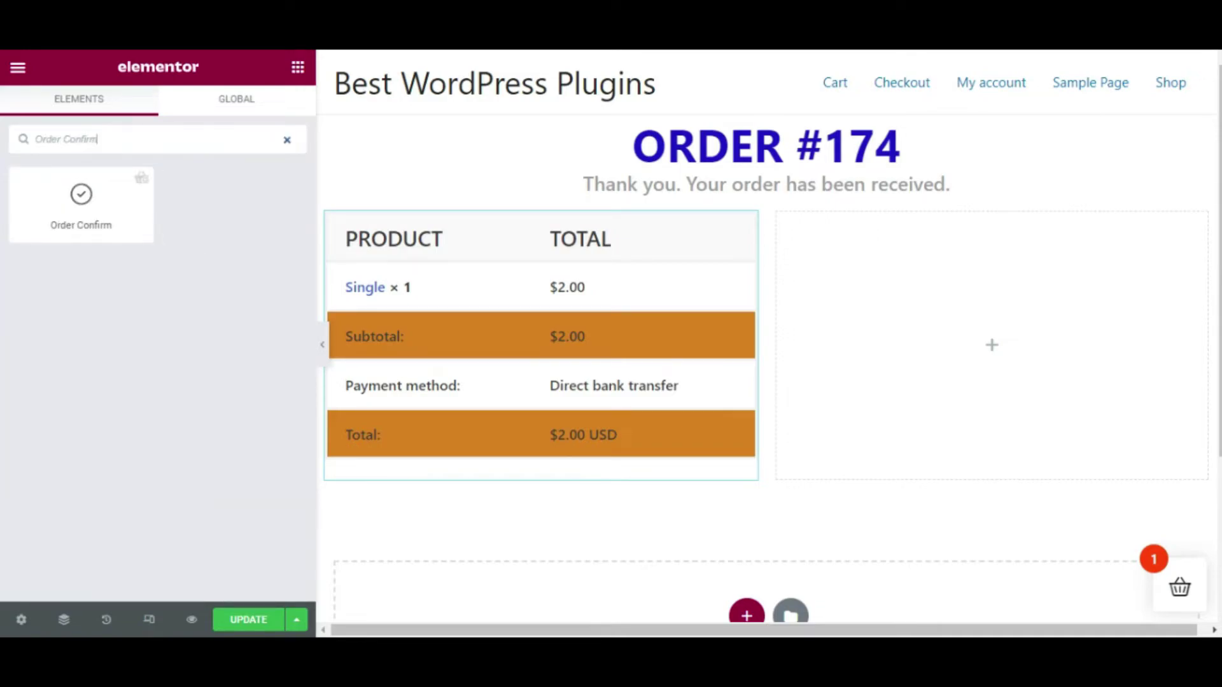
left_click_drag(74, 213, 991, 344)
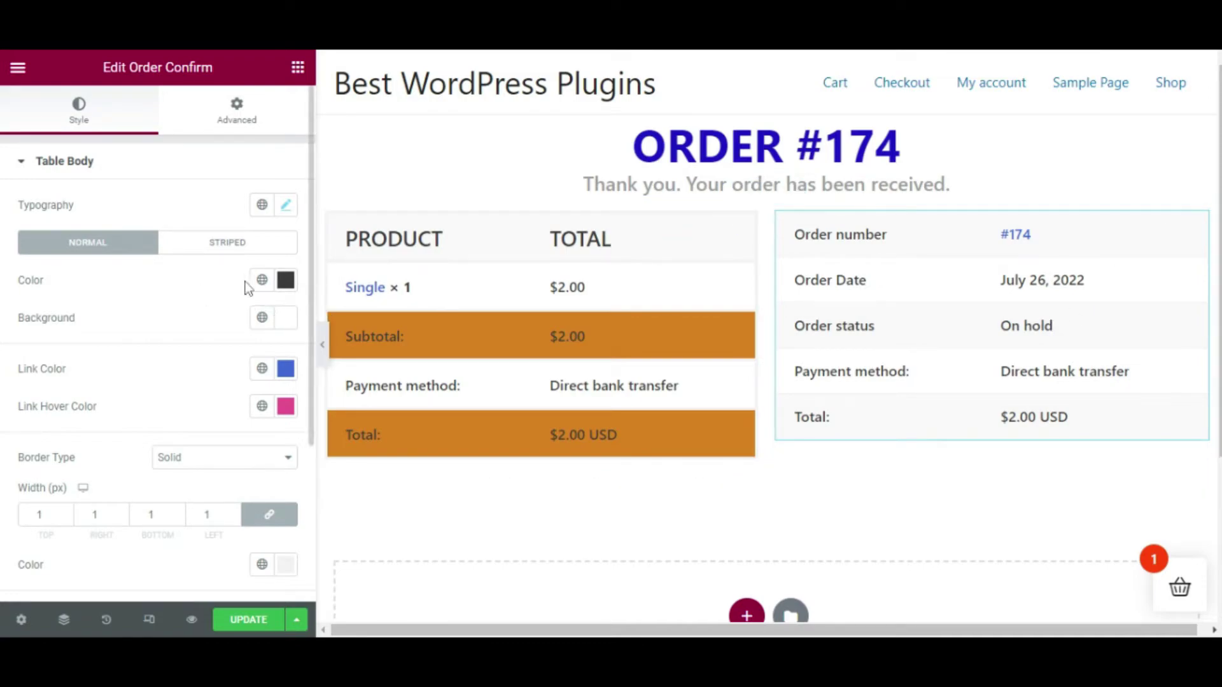
left_click(285, 280)
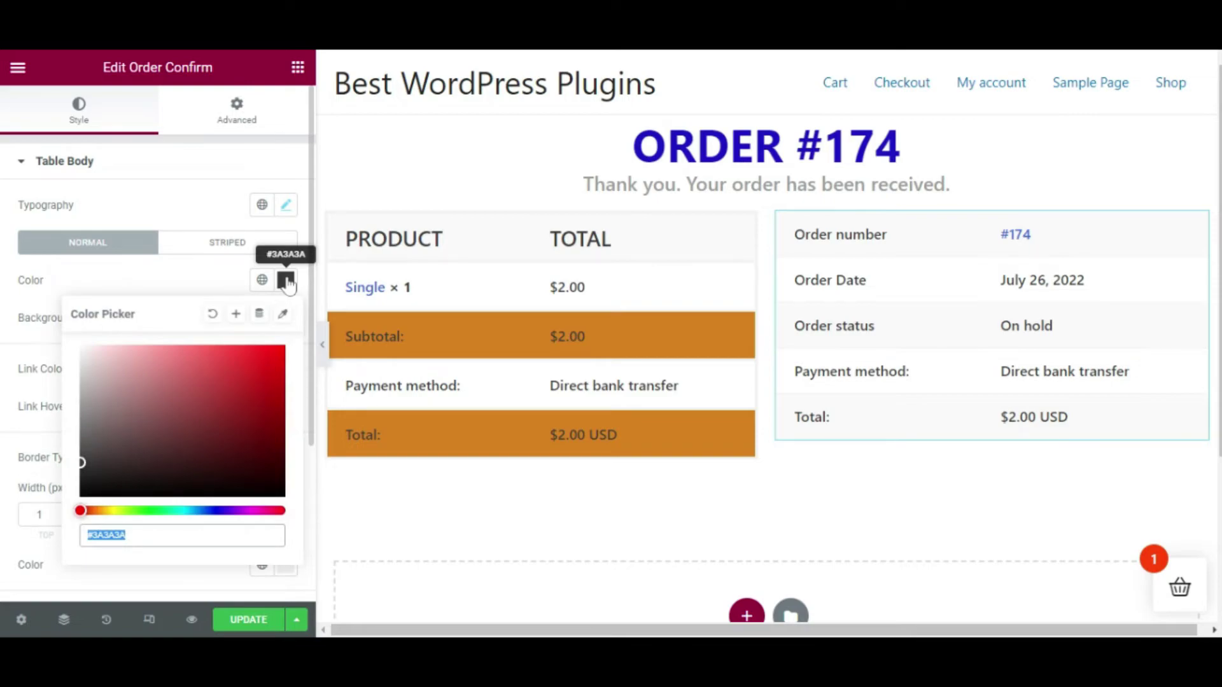
Give the Order Confirm table body cyan #14C7D1 text and a red #CB1212 row background.
left_click(184, 511)
left_click(265, 371)
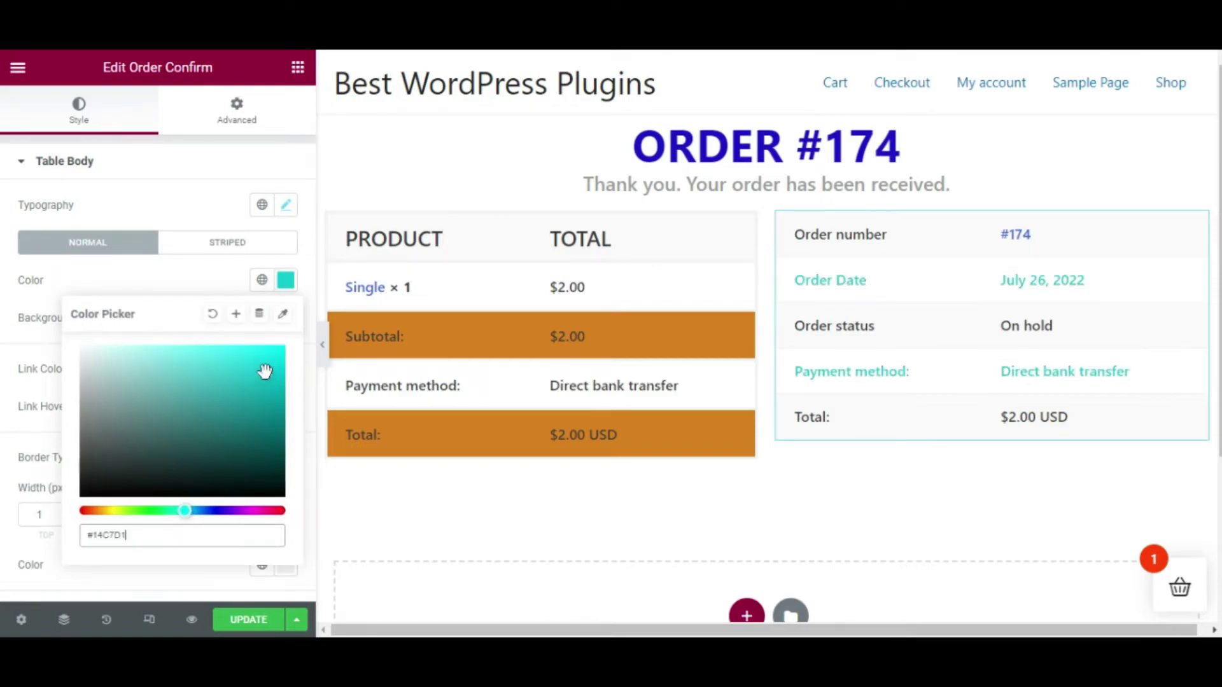
left_click(286, 280)
left_click(286, 321)
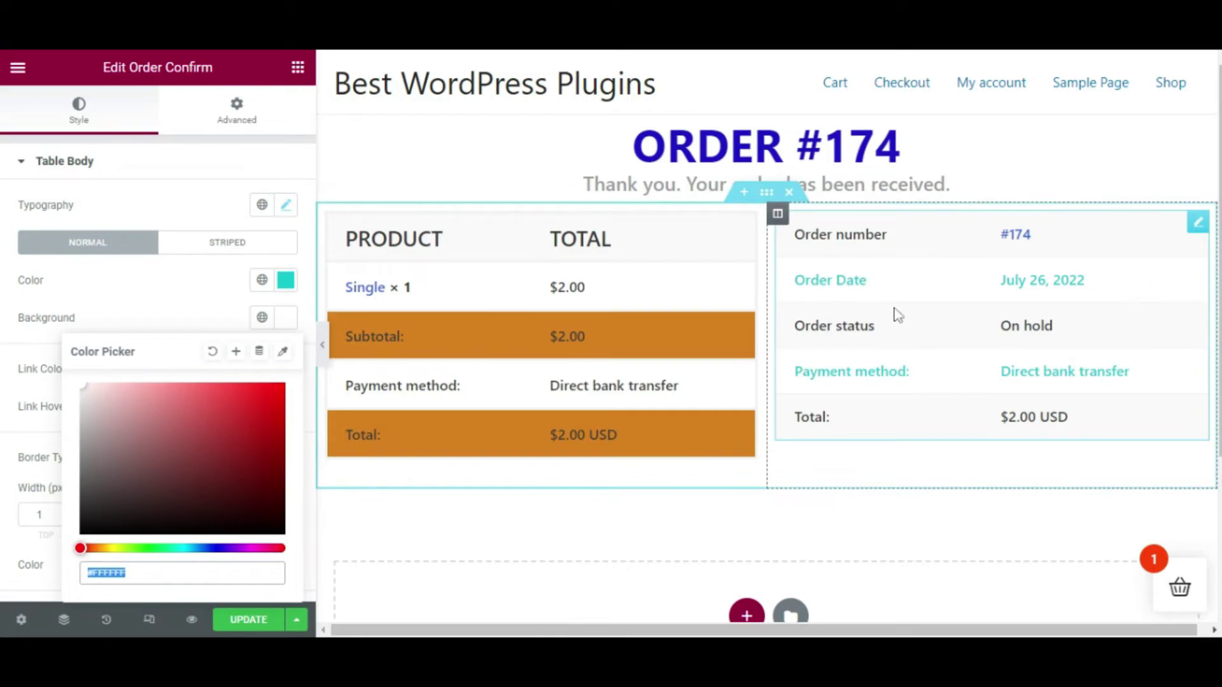
left_click(267, 414)
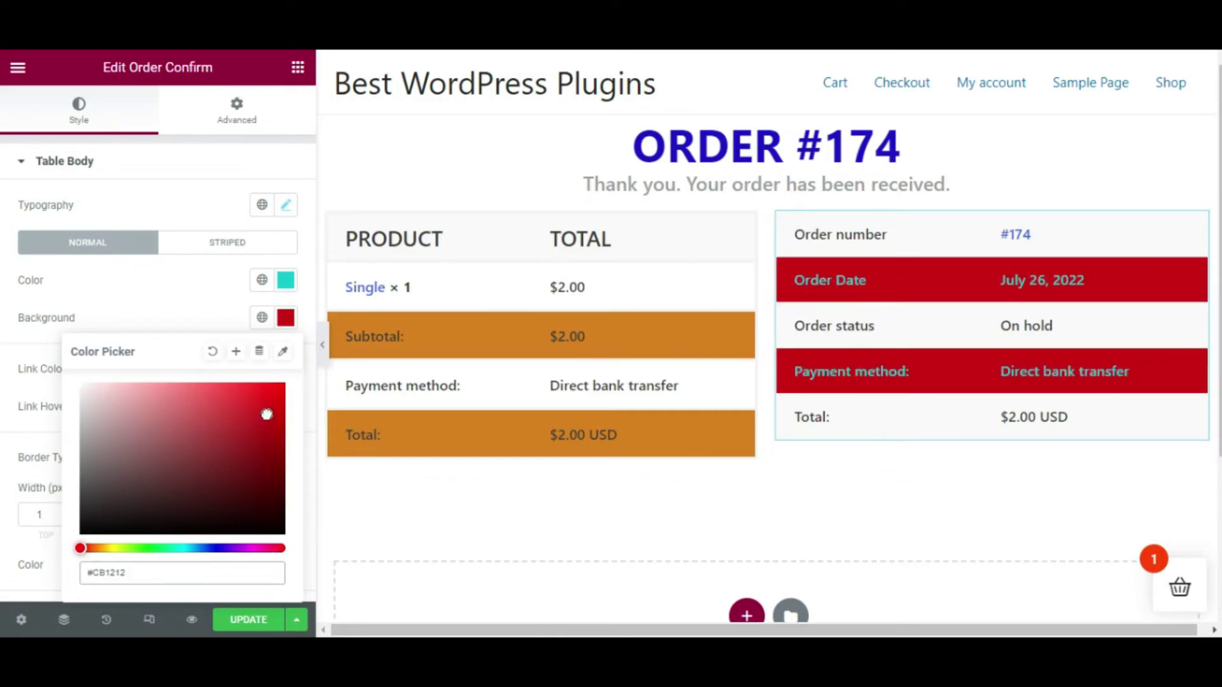
left_click(287, 324)
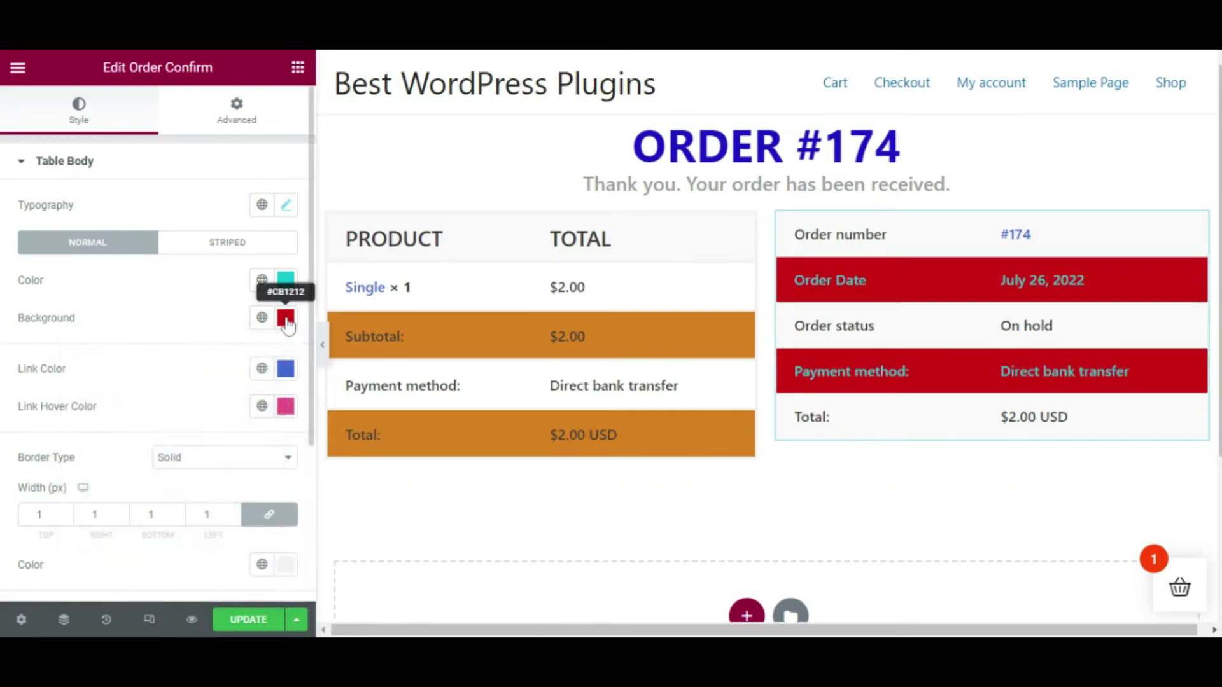
scroll(191, 398, "down", 1)
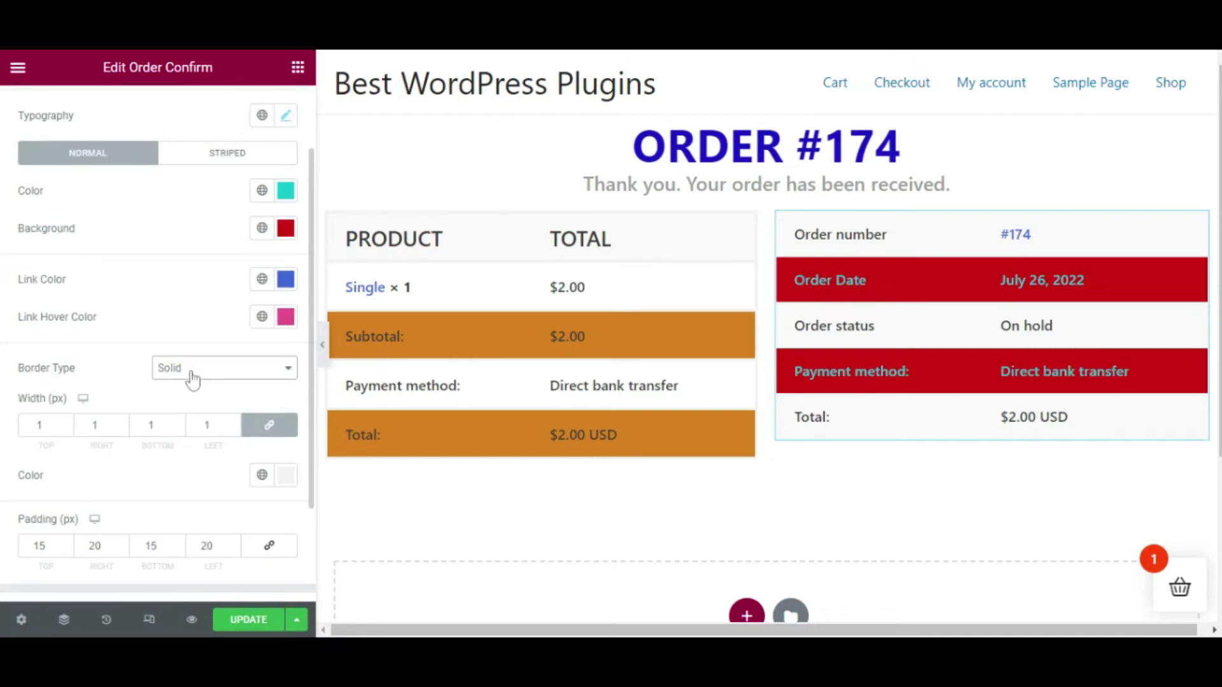
Set the Order Confirm table borders to 3 px and the bottom cell padding to 17.
scroll(169, 417, "down", 1)
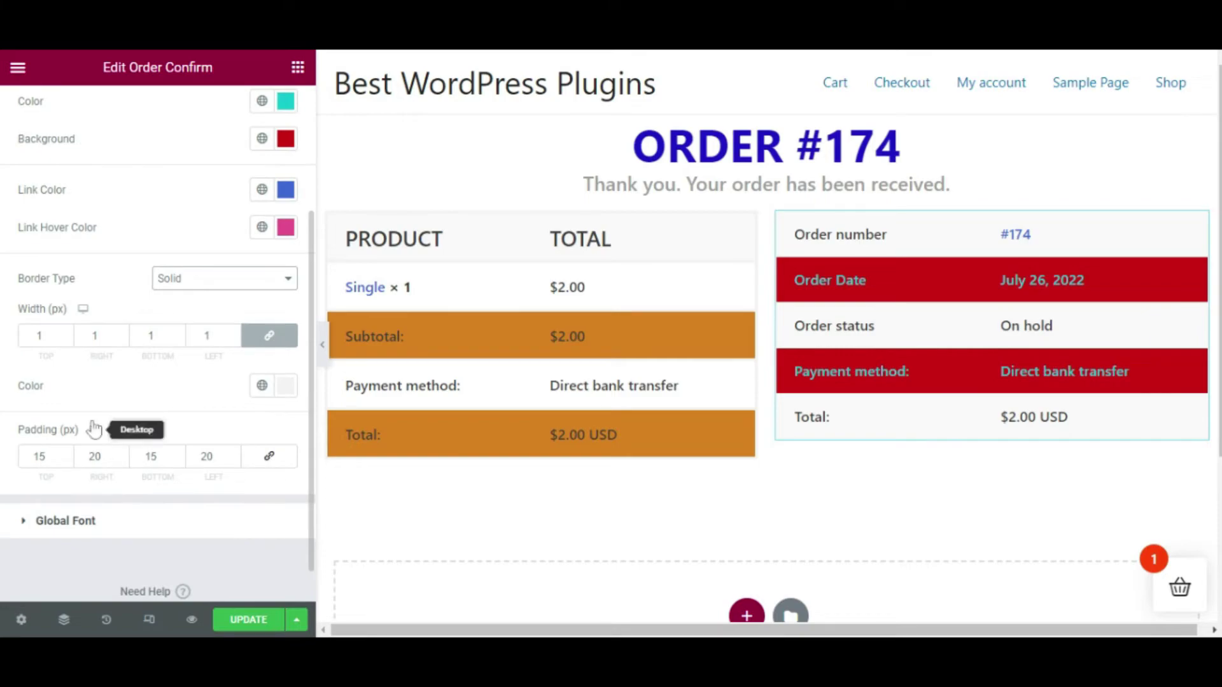
left_click(67, 332)
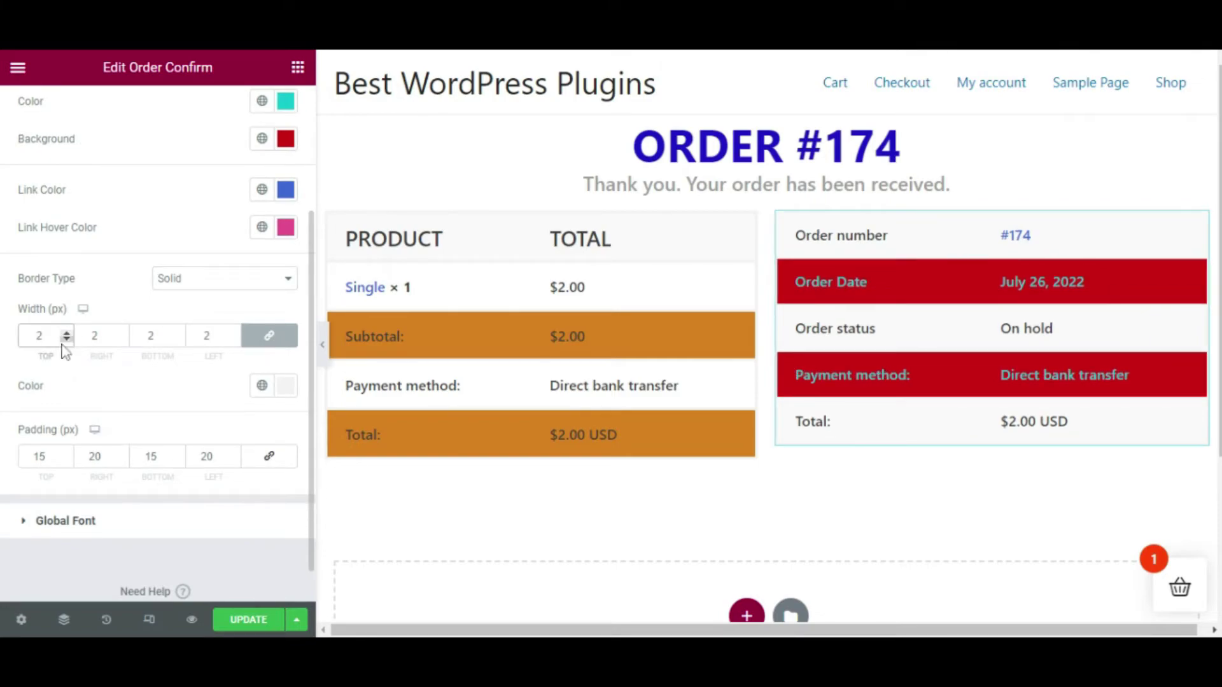
left_click(234, 333)
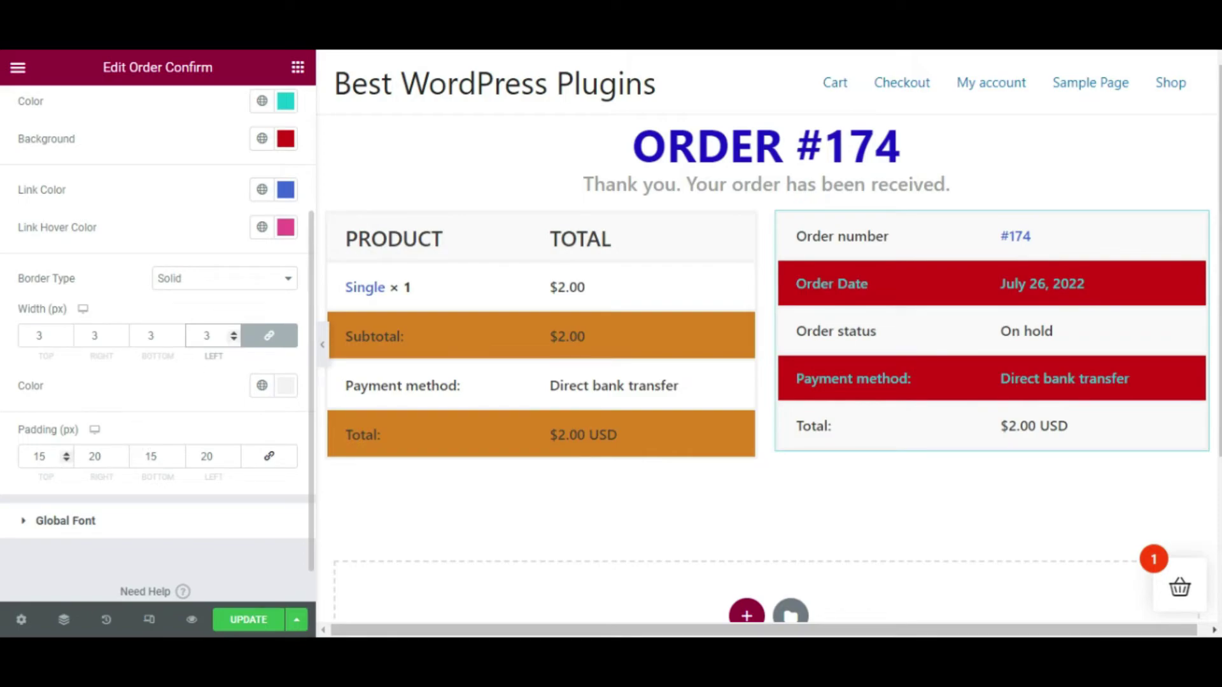
left_click(178, 454)
left_click(178, 454)
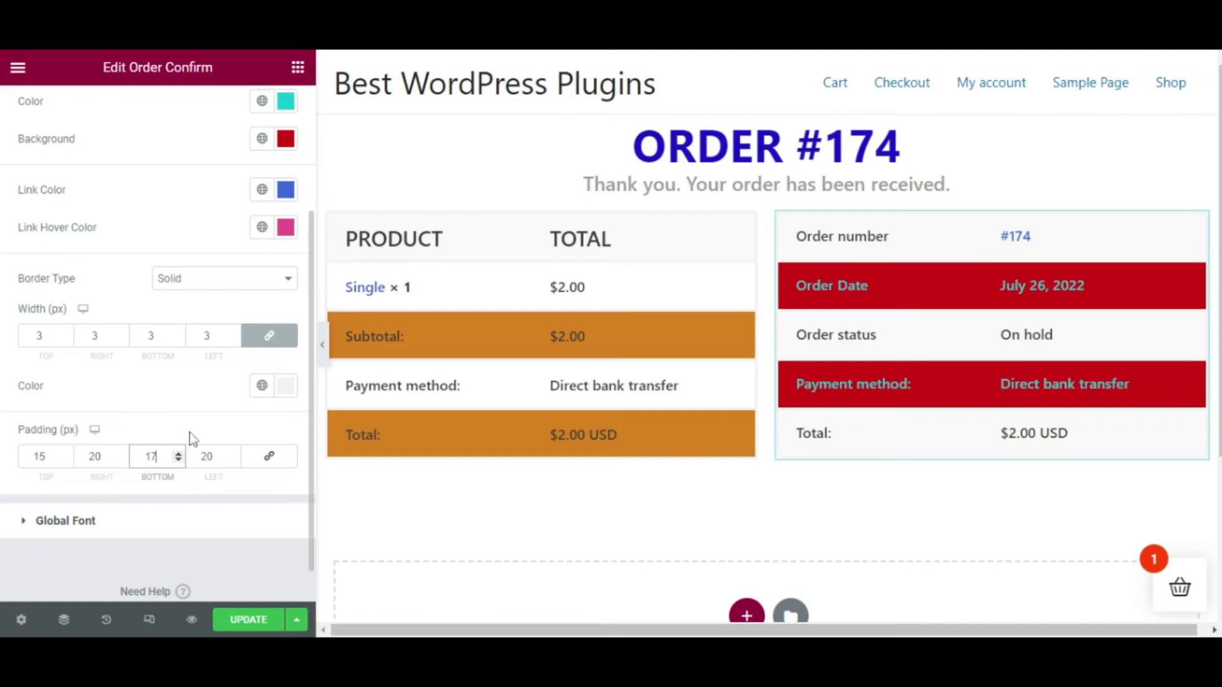
scroll(177, 382, "up", 10)
left_click(298, 67)
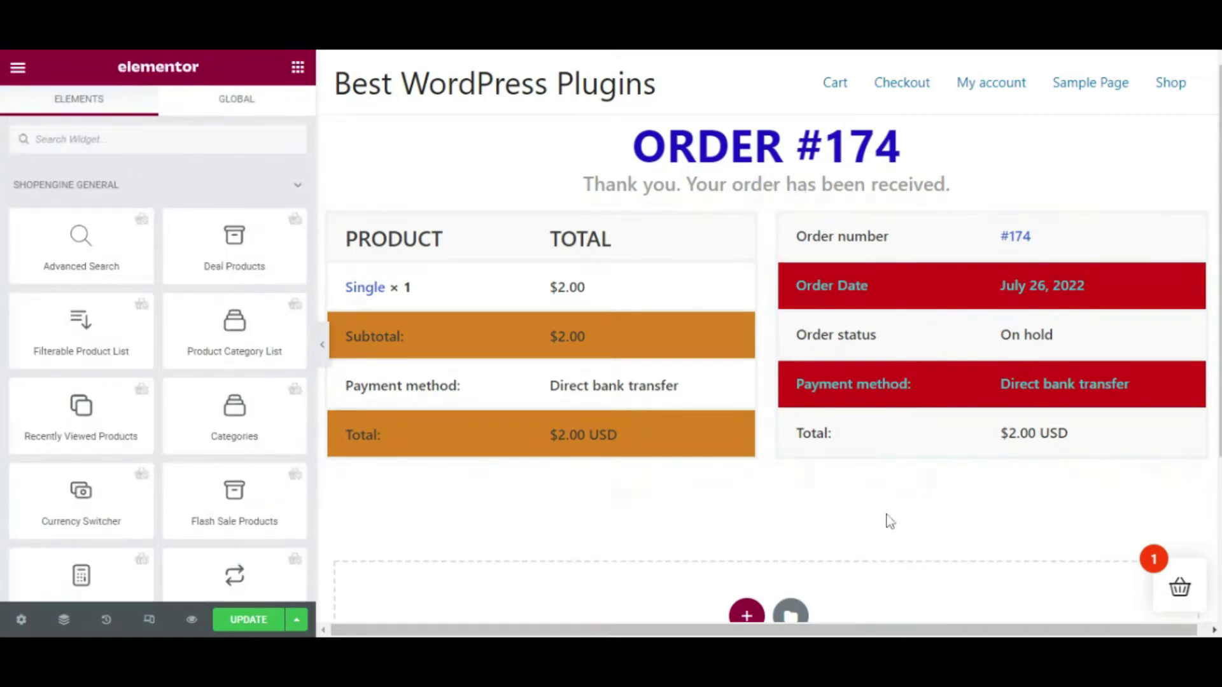
Add a single-column section below the order tables and drop a Heading widget into it.
left_click(747, 617)
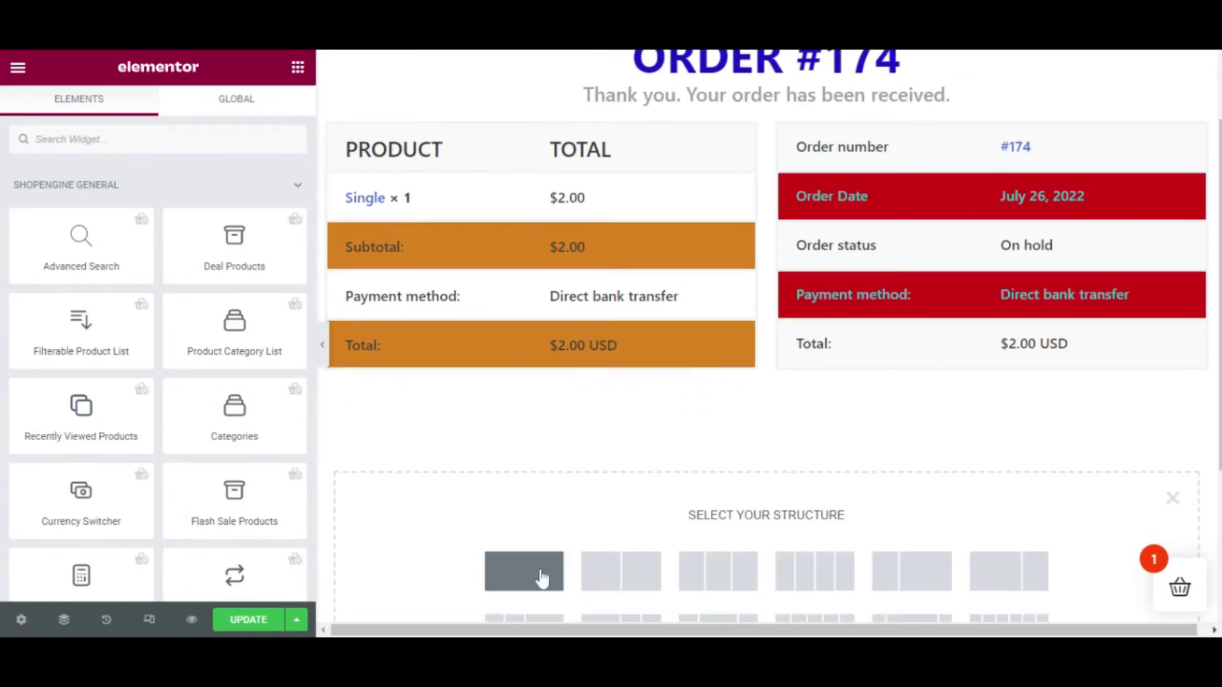
left_click(542, 576)
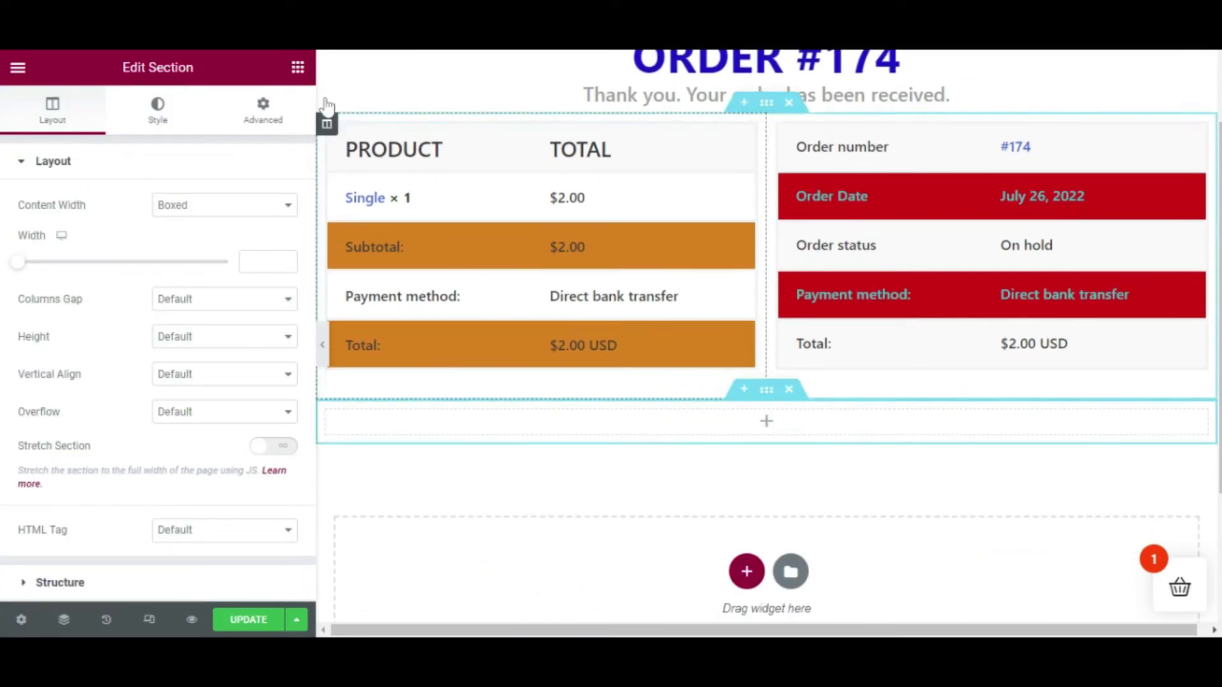
left_click(298, 68)
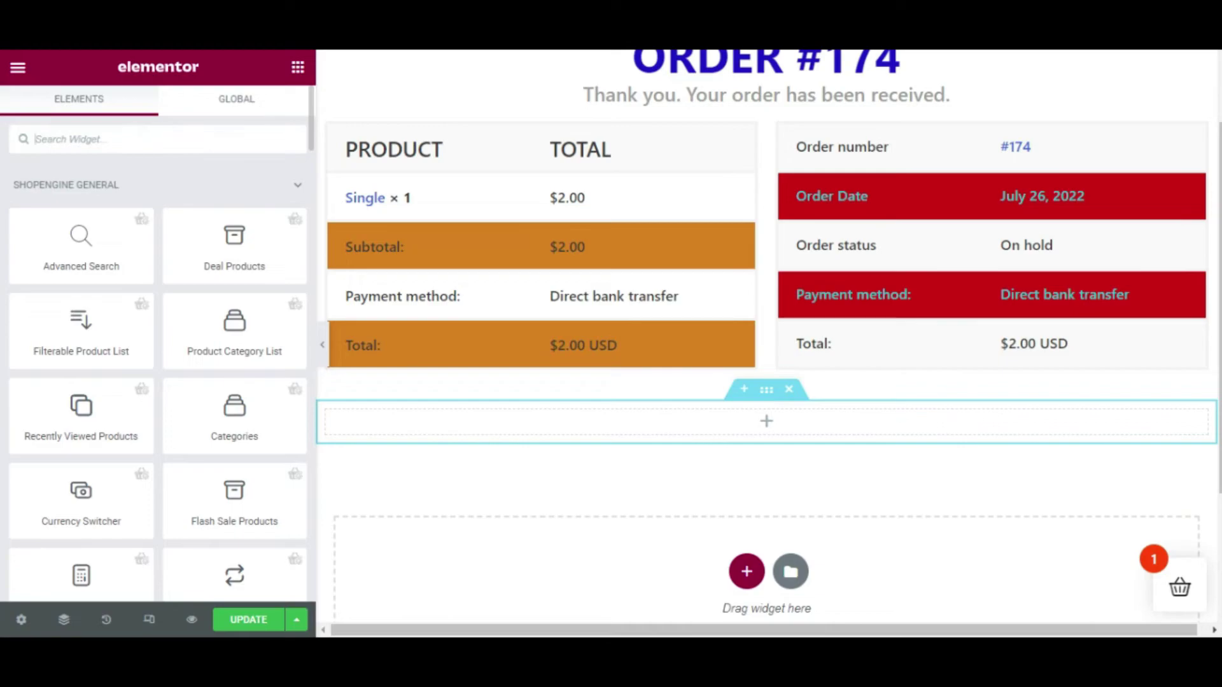
type("Heading")
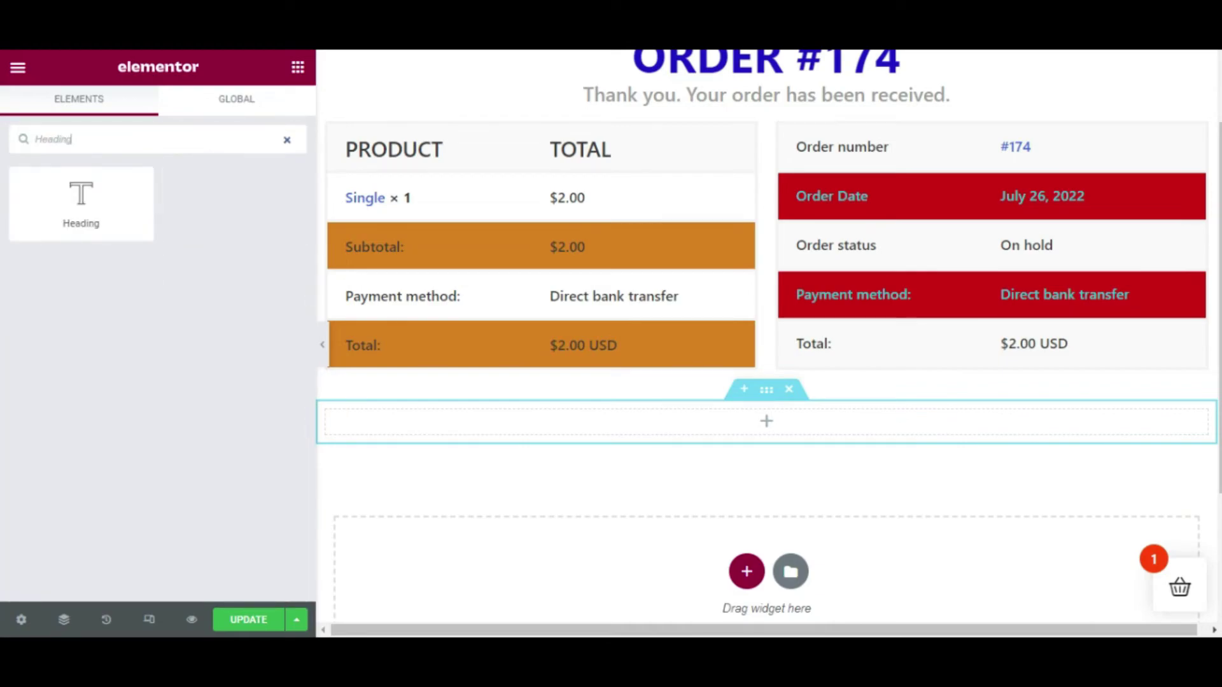
left_click_drag(73, 197, 636, 430)
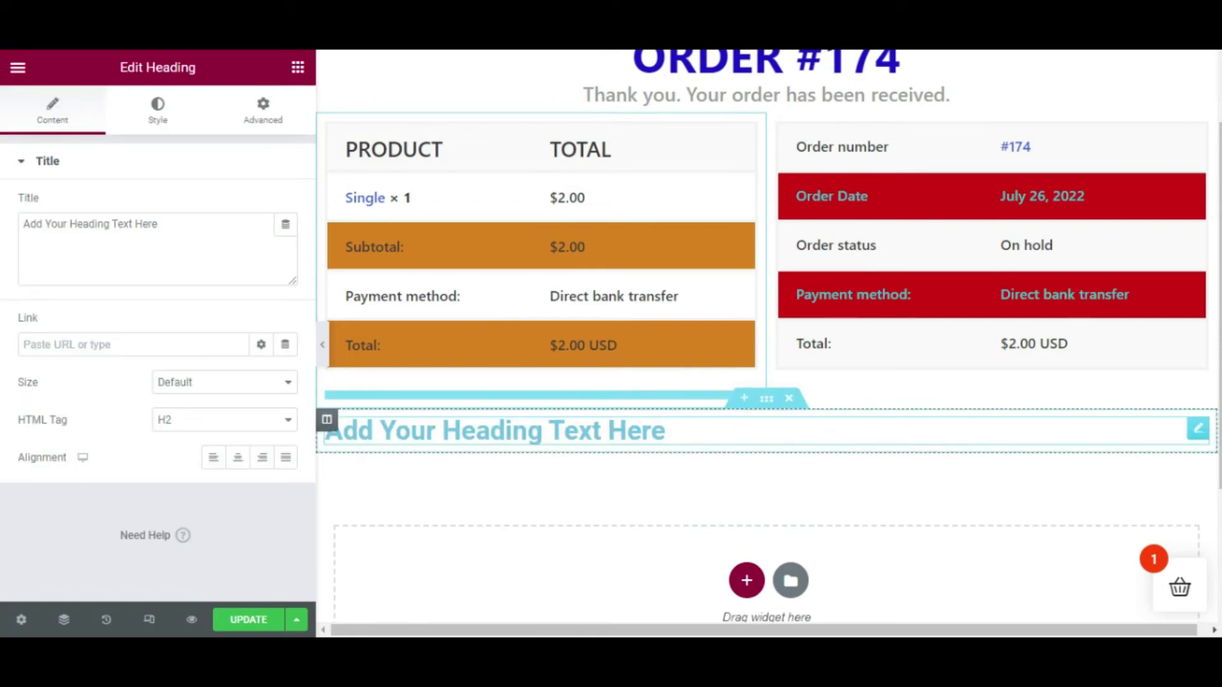
Change the heading text to 'Grab the Exciting Summer Deals' and centre-align it.
triple_click(58, 224)
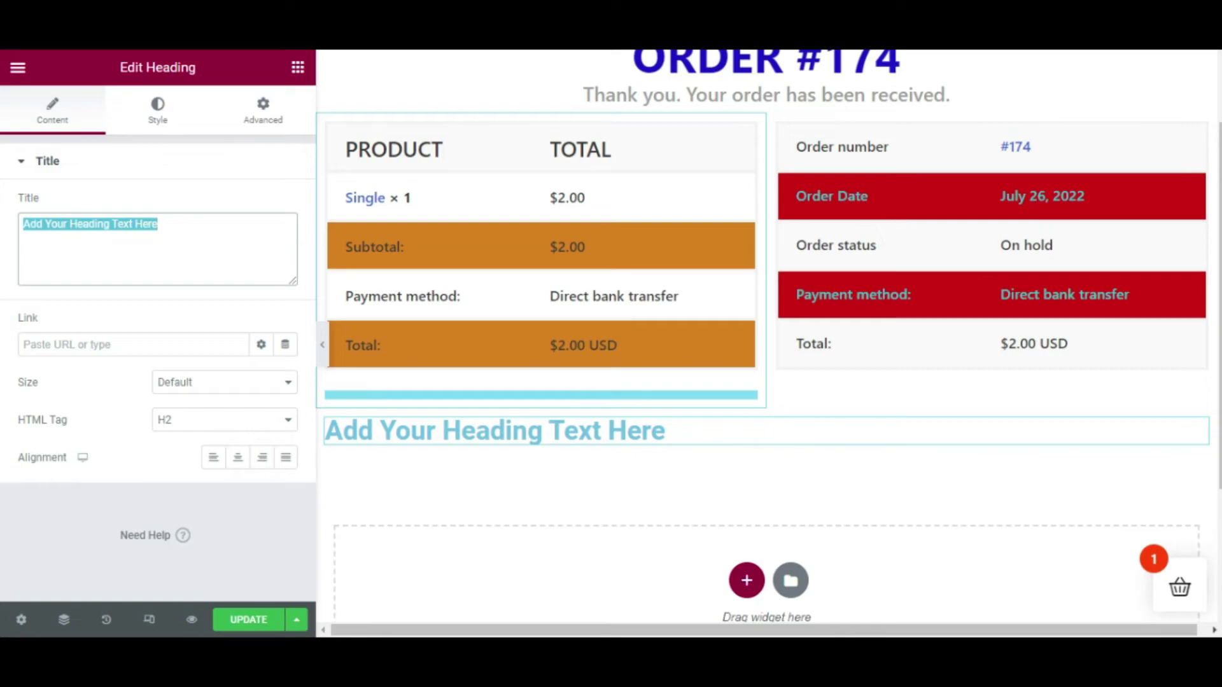
type("Grab the ")
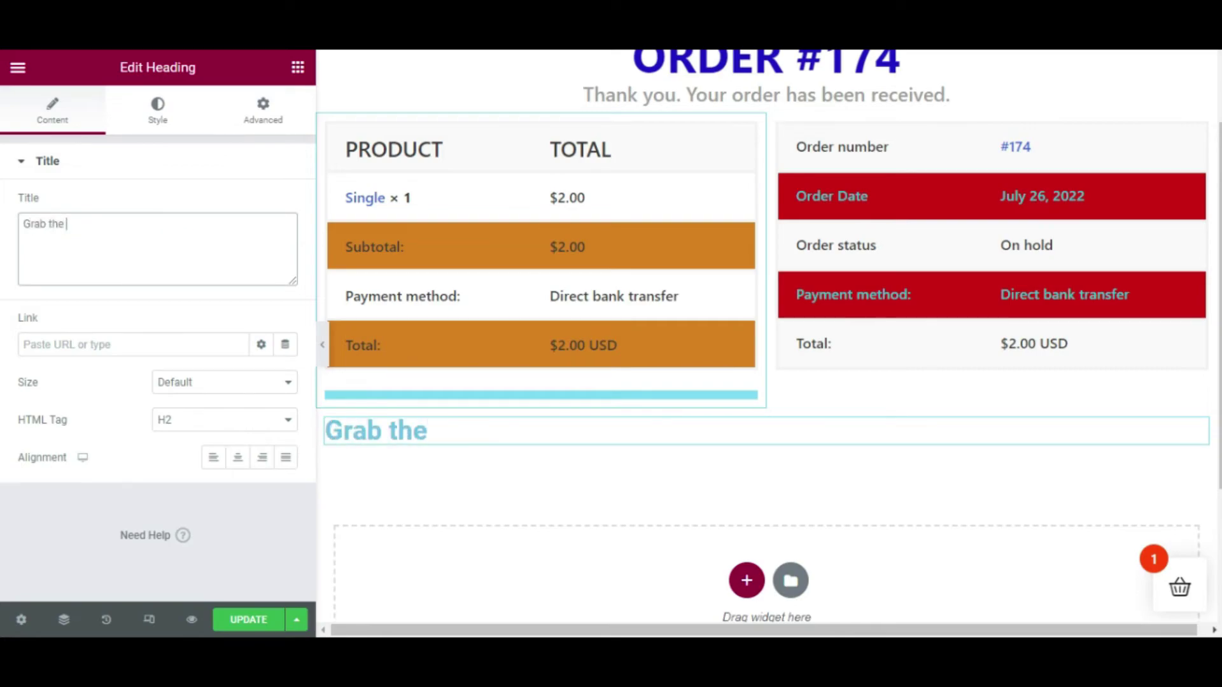
type("Exciting Su")
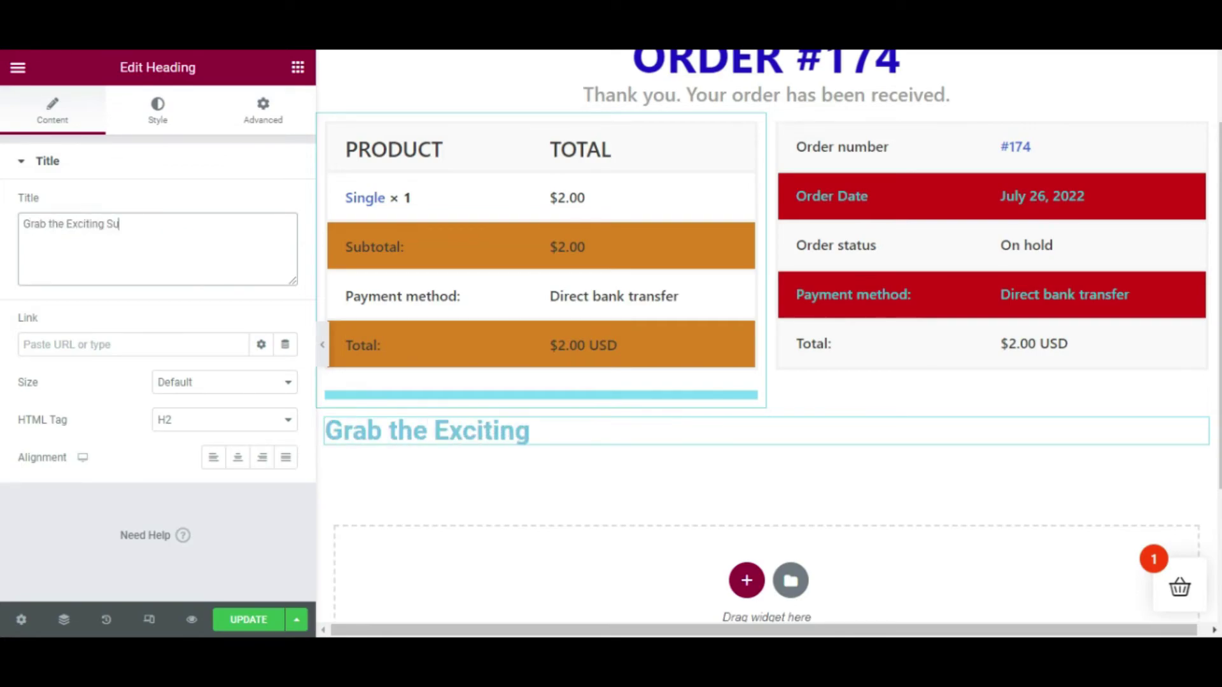
type("mmer Deals")
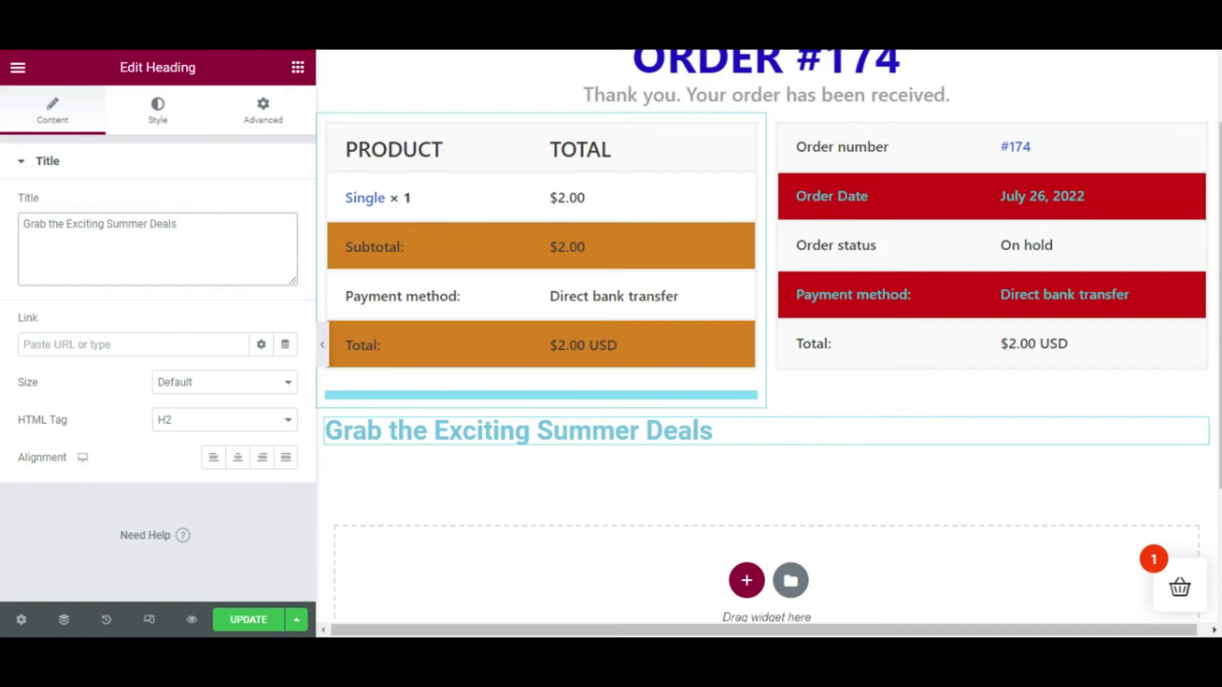
left_click(237, 457)
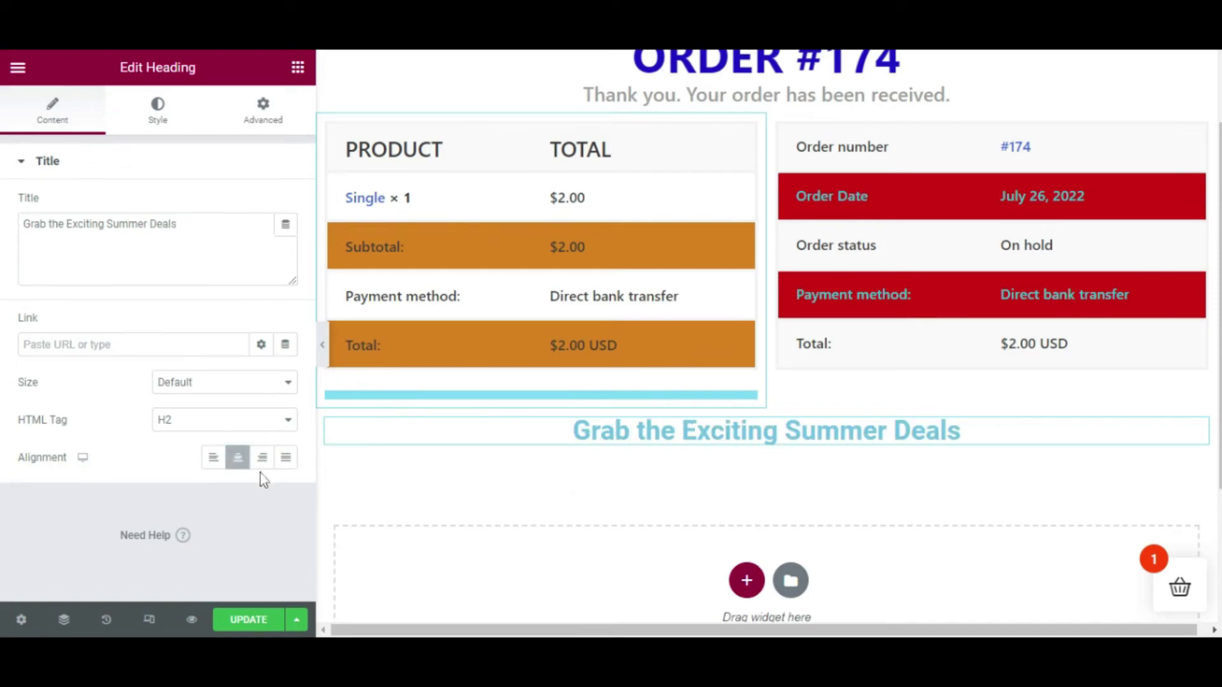
left_click(227, 175)
left_click(32, 167)
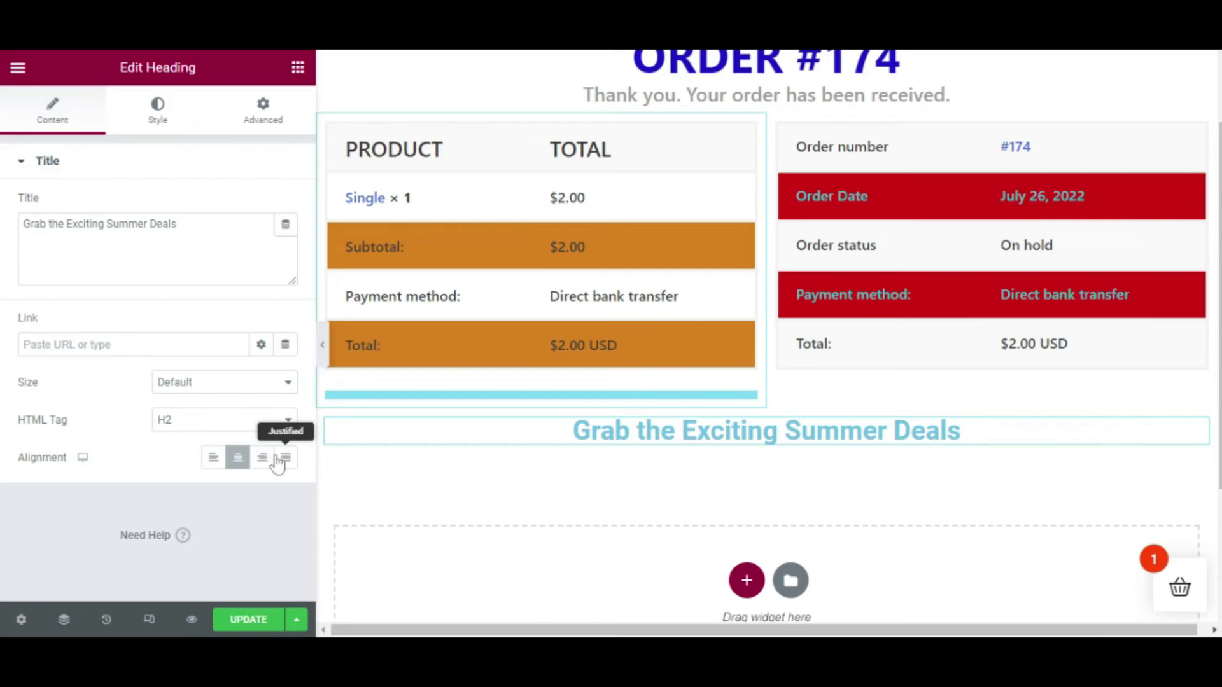
left_click(202, 385)
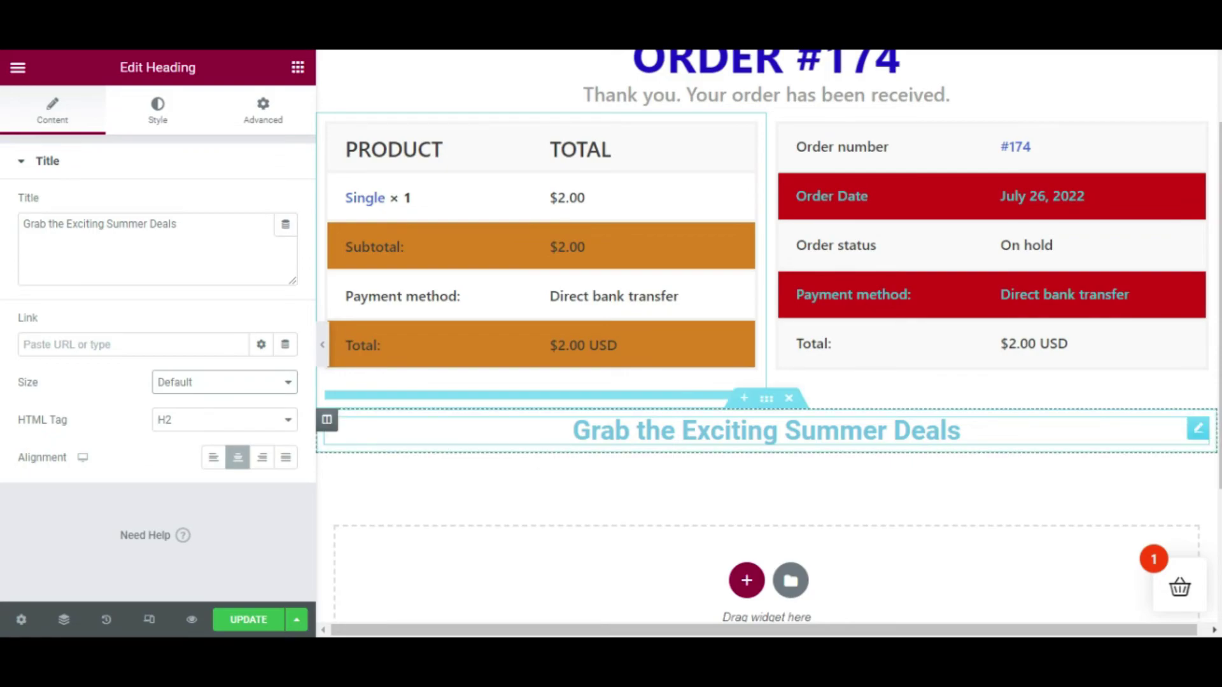
Link the heading to yourstore.com.
left_click(96, 345)
type("yourstore.com")
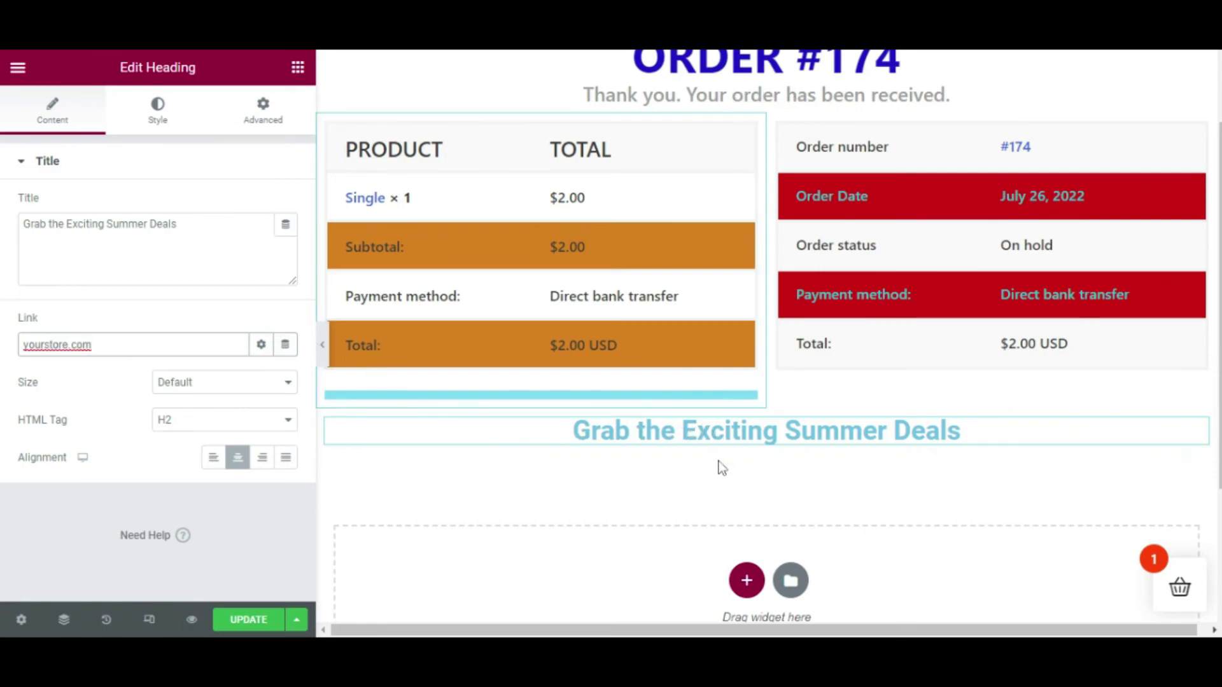
scroll(721, 468, "down", 1)
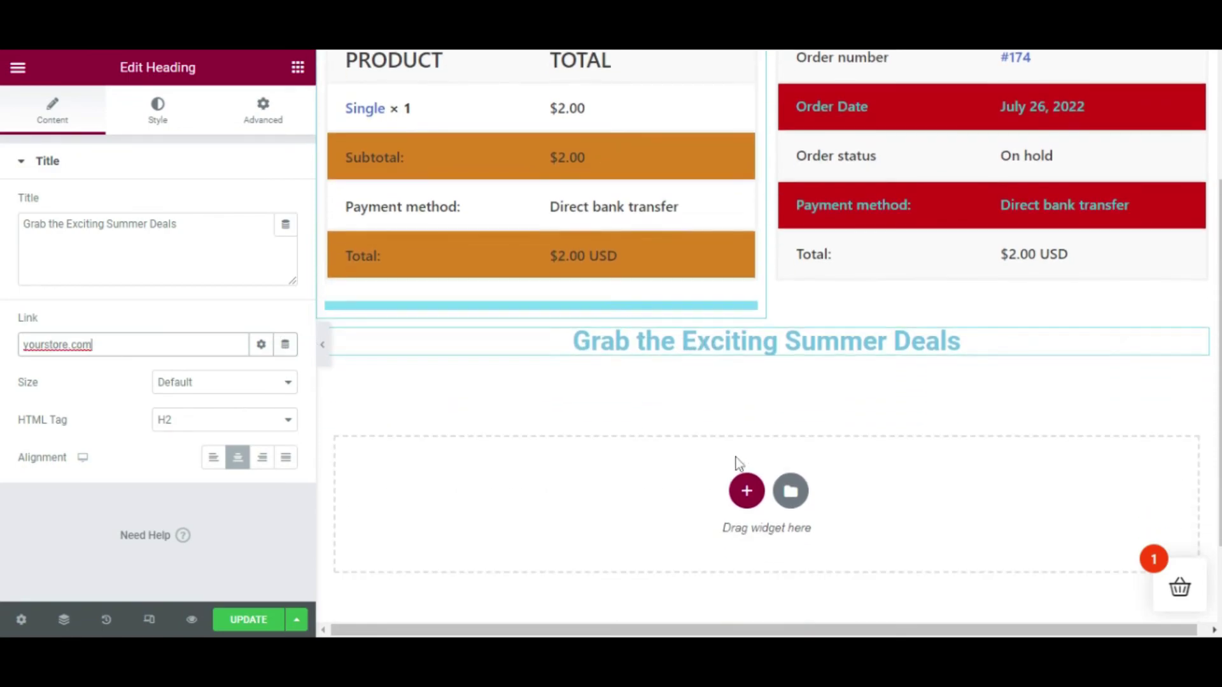
Add a single-column section under the heading holding a Flash Sale Products widget.
left_click(747, 499)
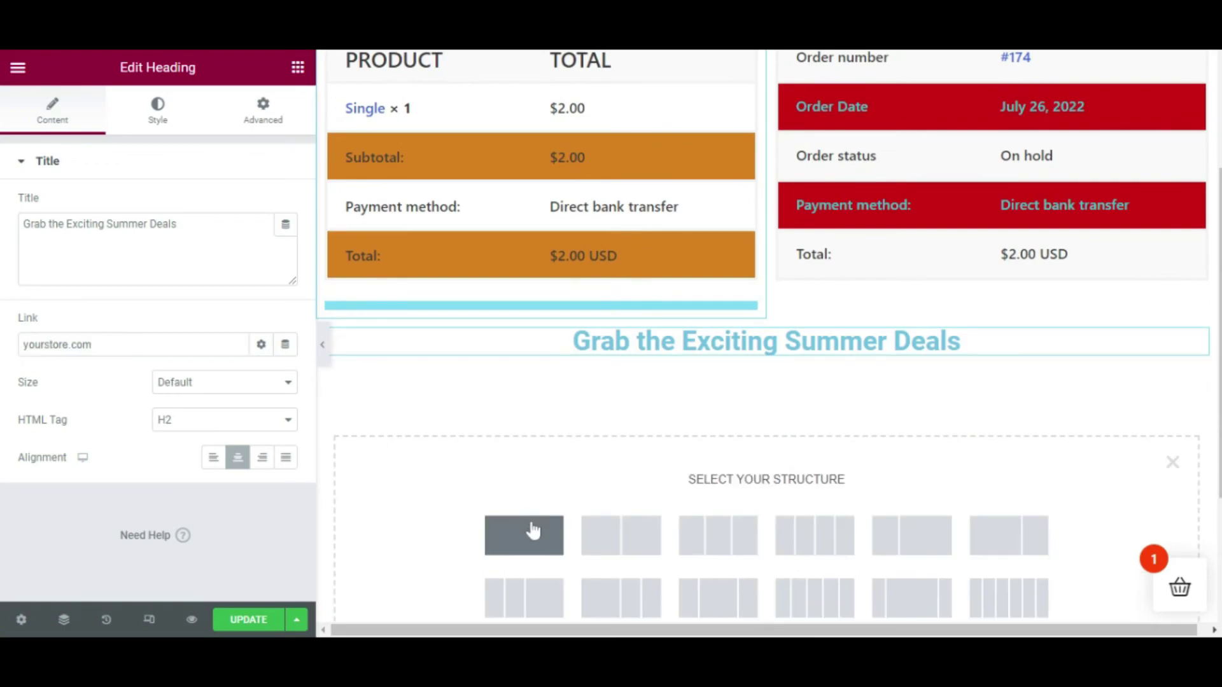
left_click(524, 534)
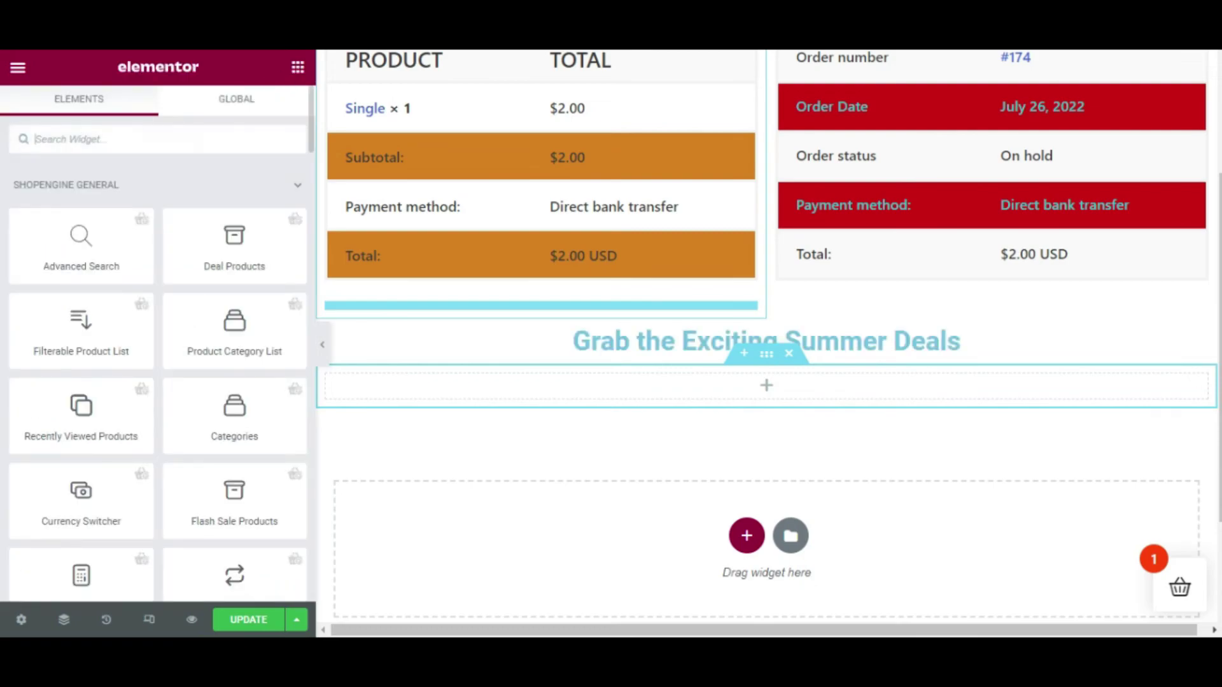
type("Flash Sale Products")
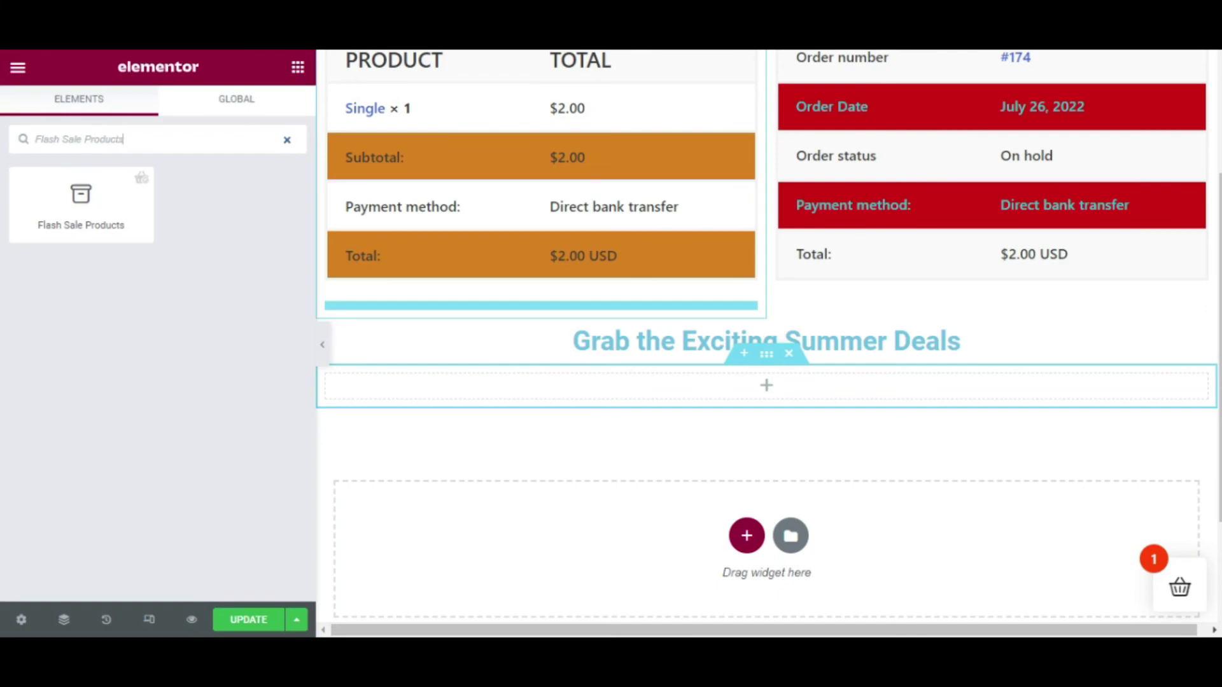
left_click_drag(76, 199, 714, 377)
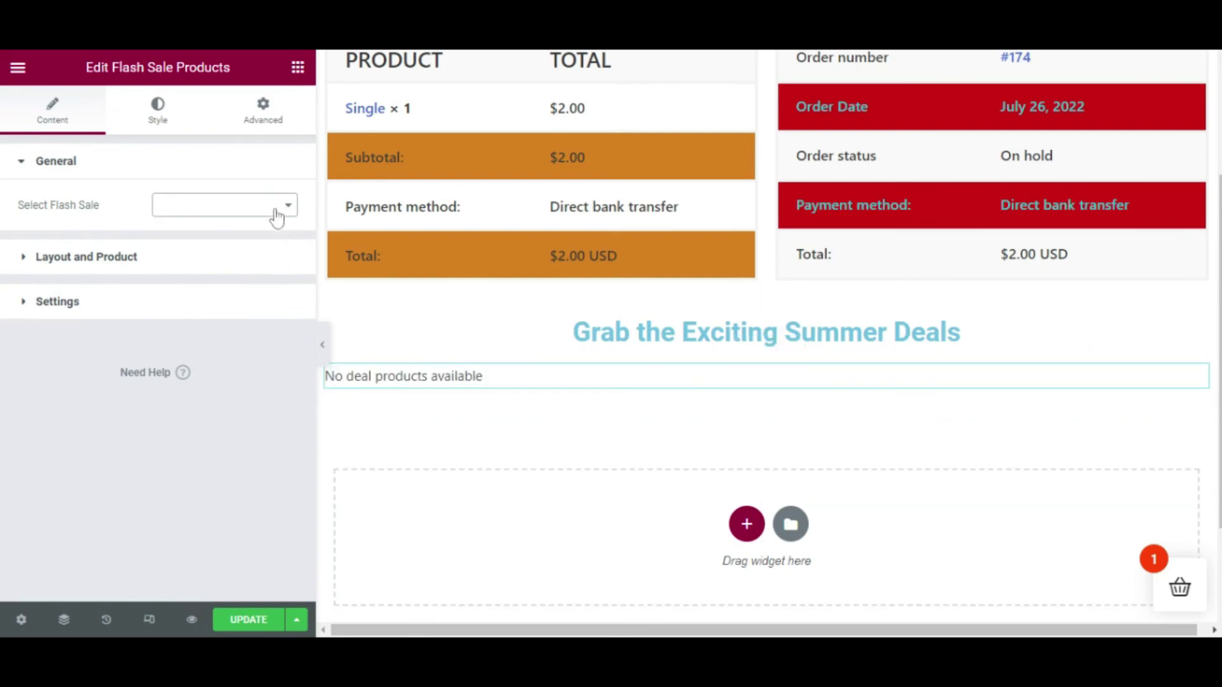
Select the Black Friday flash sale, review the product grid, and save the template.
left_click(232, 237)
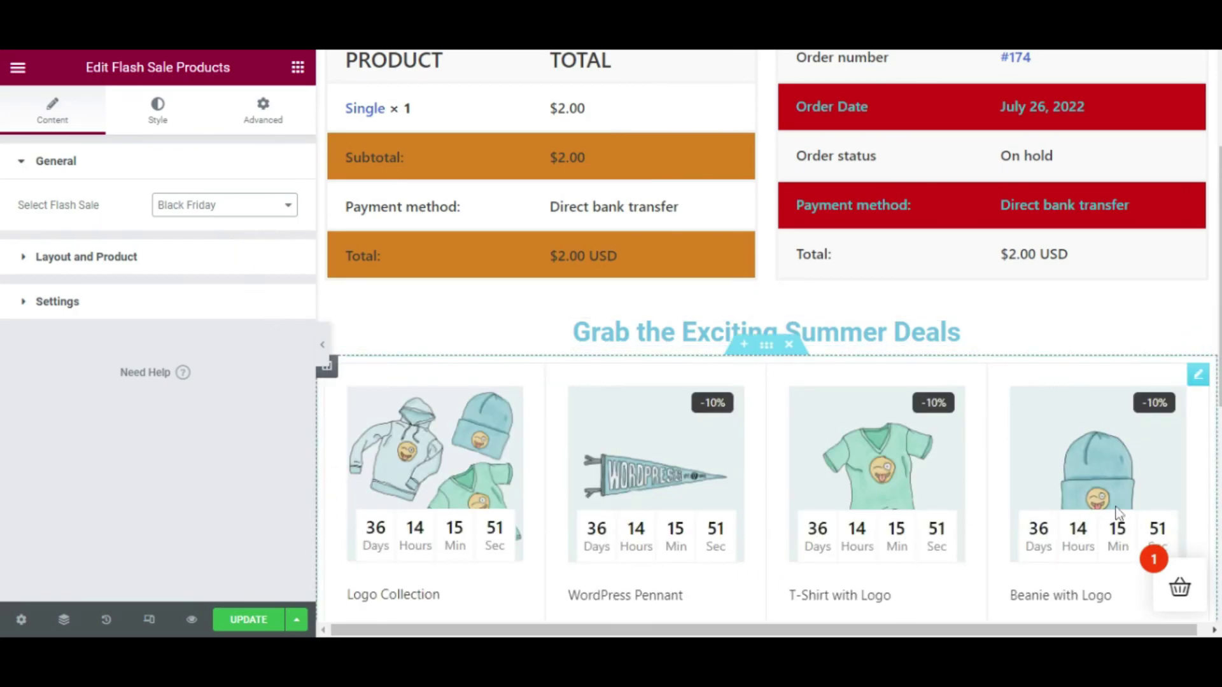
scroll(1114, 513, "down", 3)
scroll(1111, 506, "down", 6)
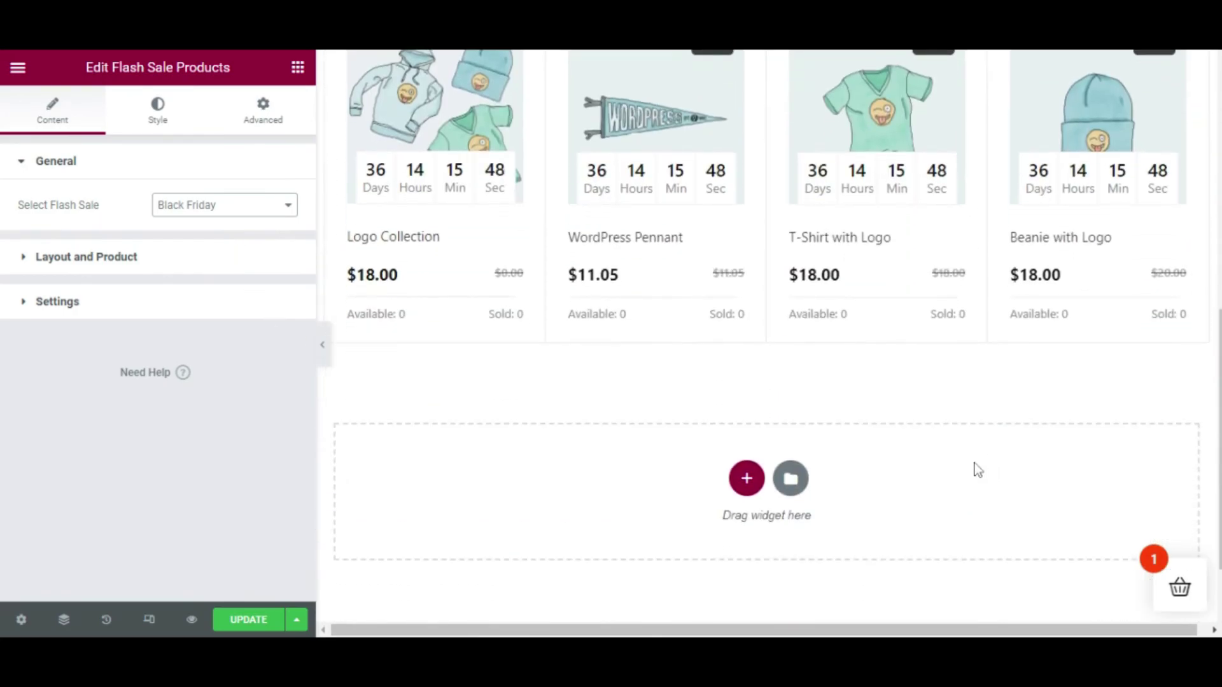
scroll(964, 469, "up", 10)
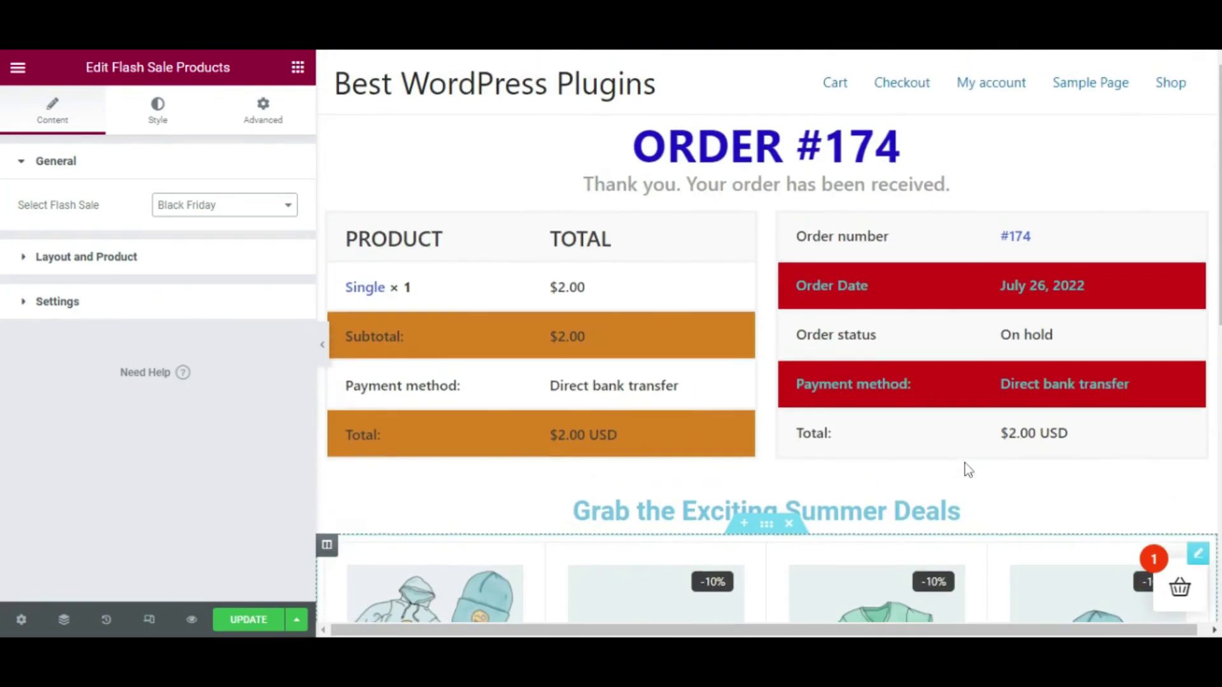
left_click(248, 620)
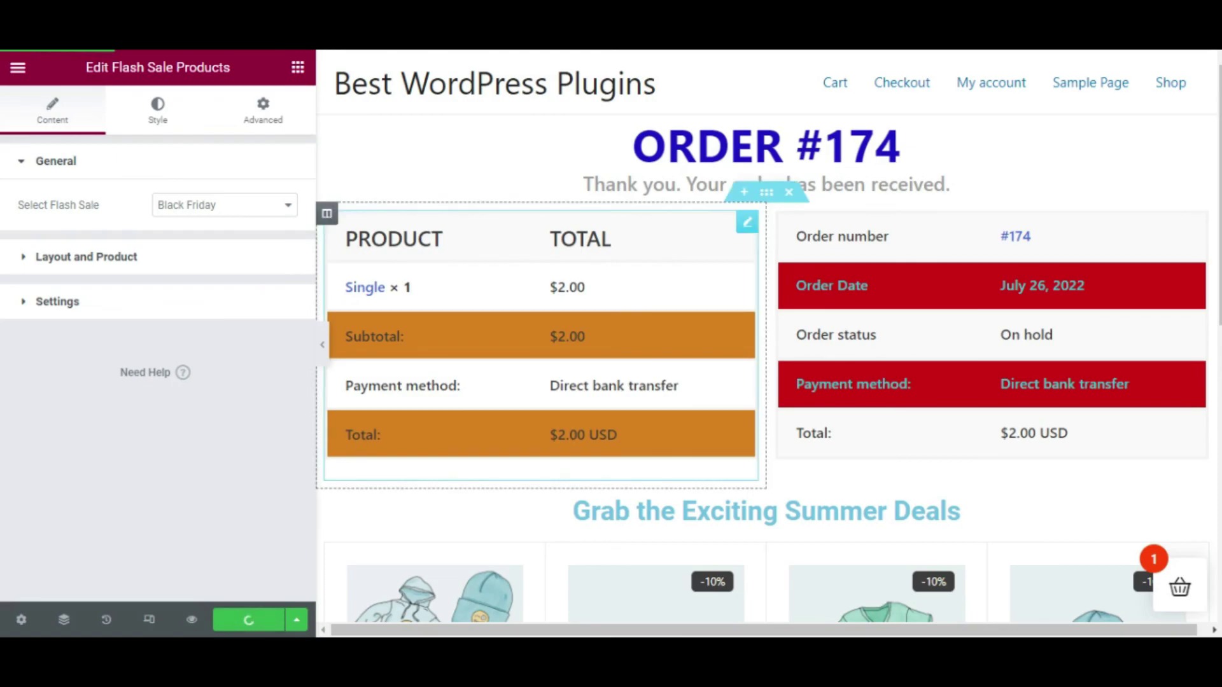